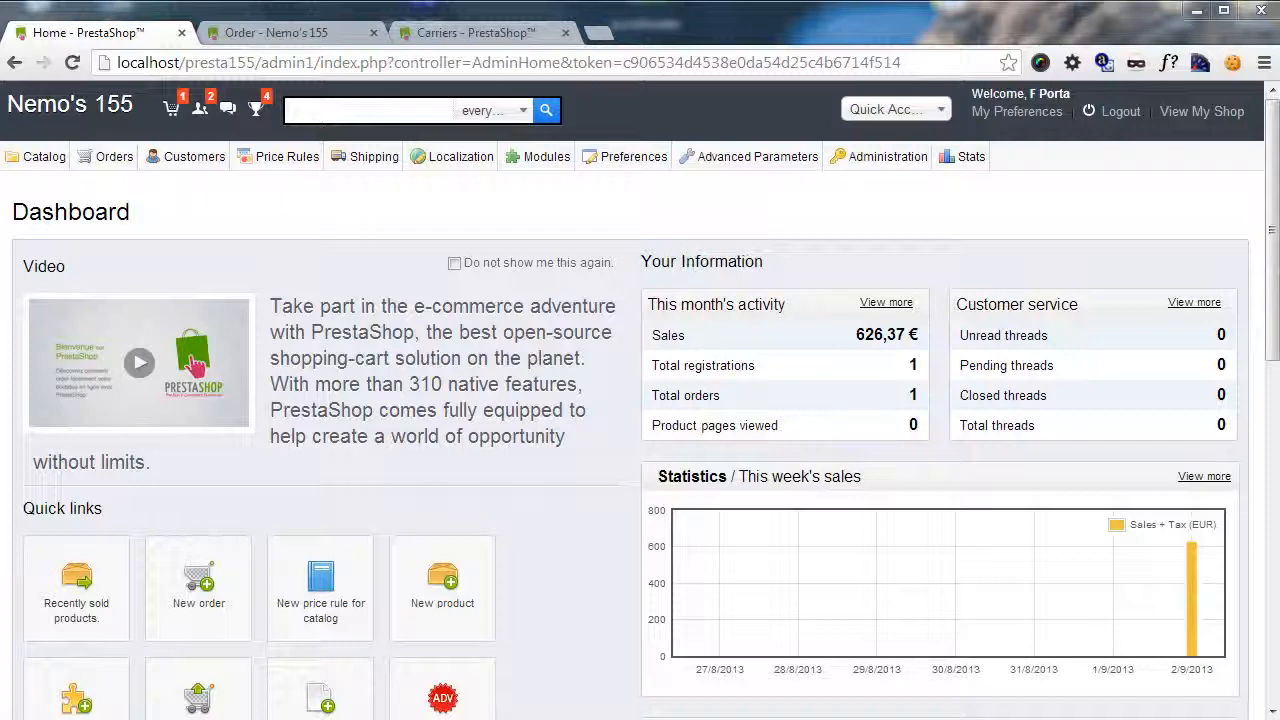
View the Carriers page of the Presta154 shop for comparison and return to the Nemo's 155 dashboard.
click(538, 32)
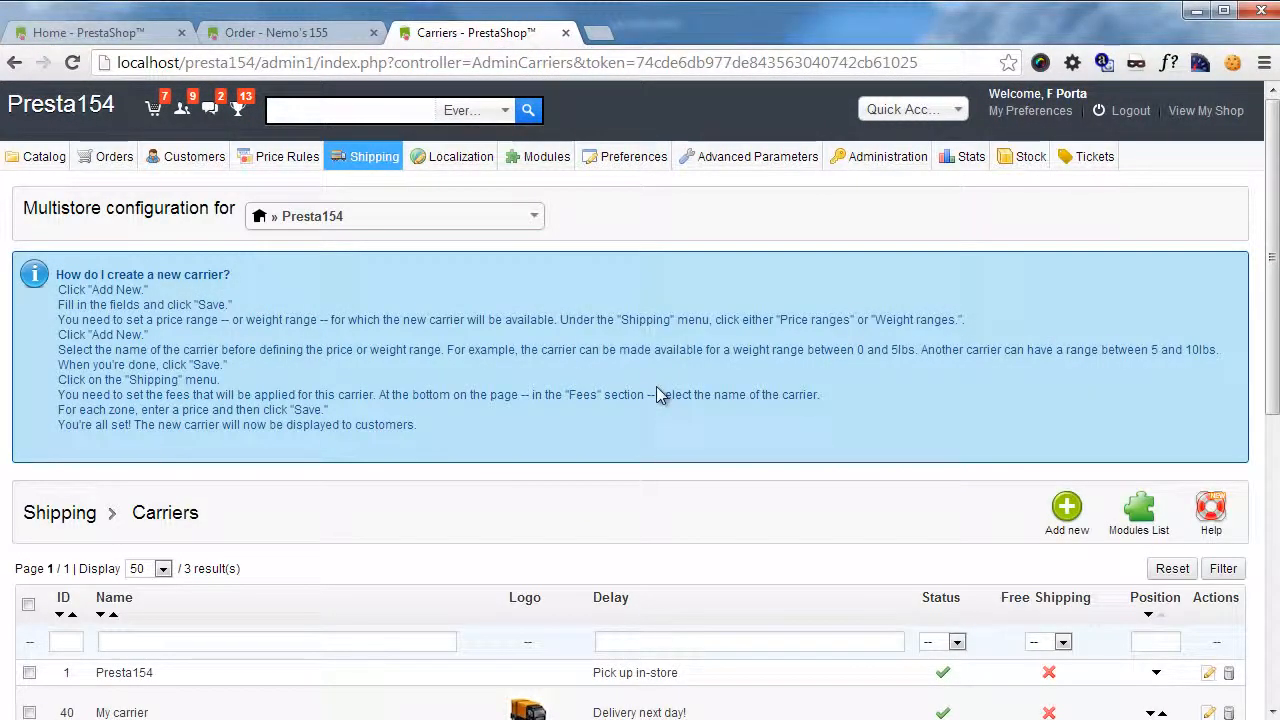
mouse_move(372, 162)
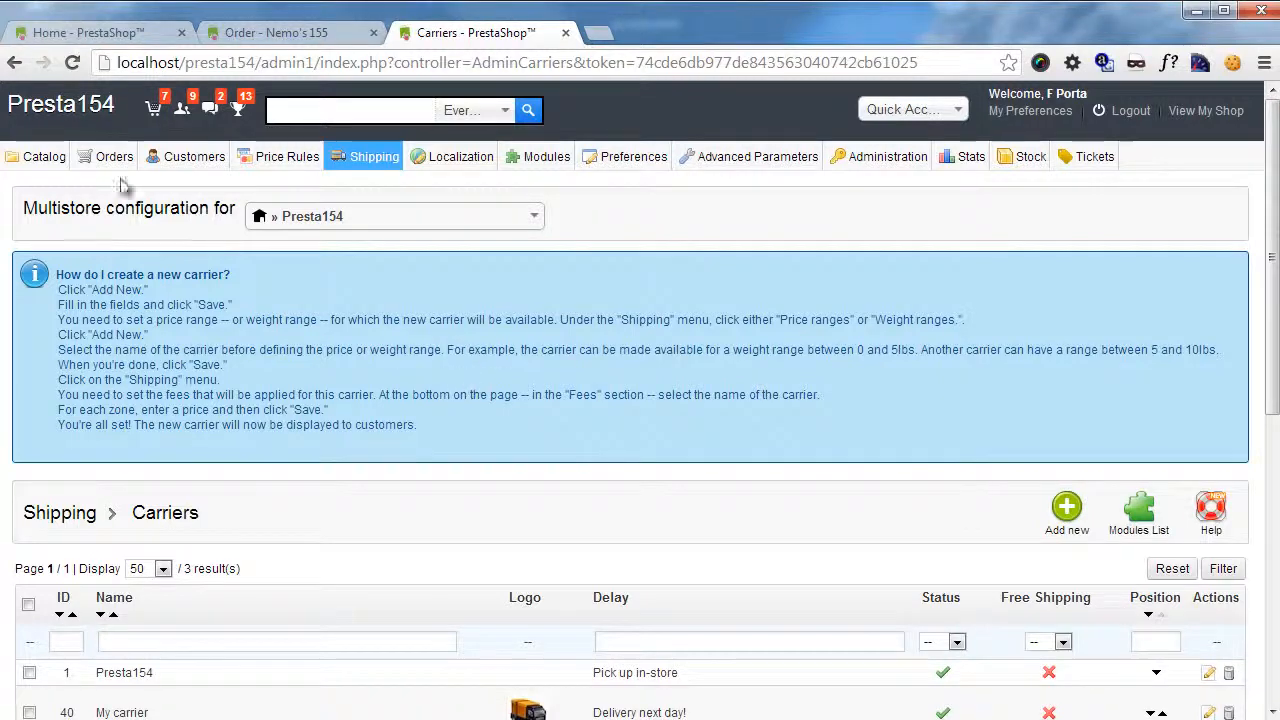
click(141, 36)
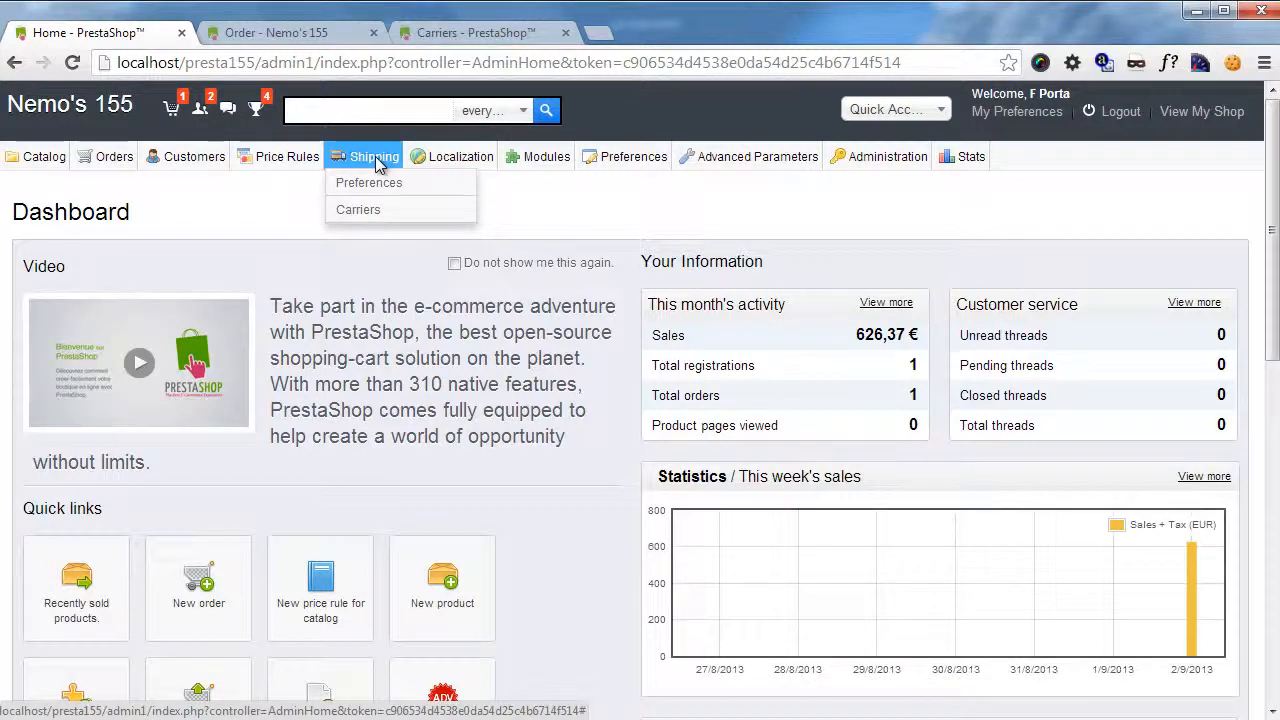
Start adding a new carrier in the Nemo's 155 shop and try to continue with the general settings left empty.
click(362, 218)
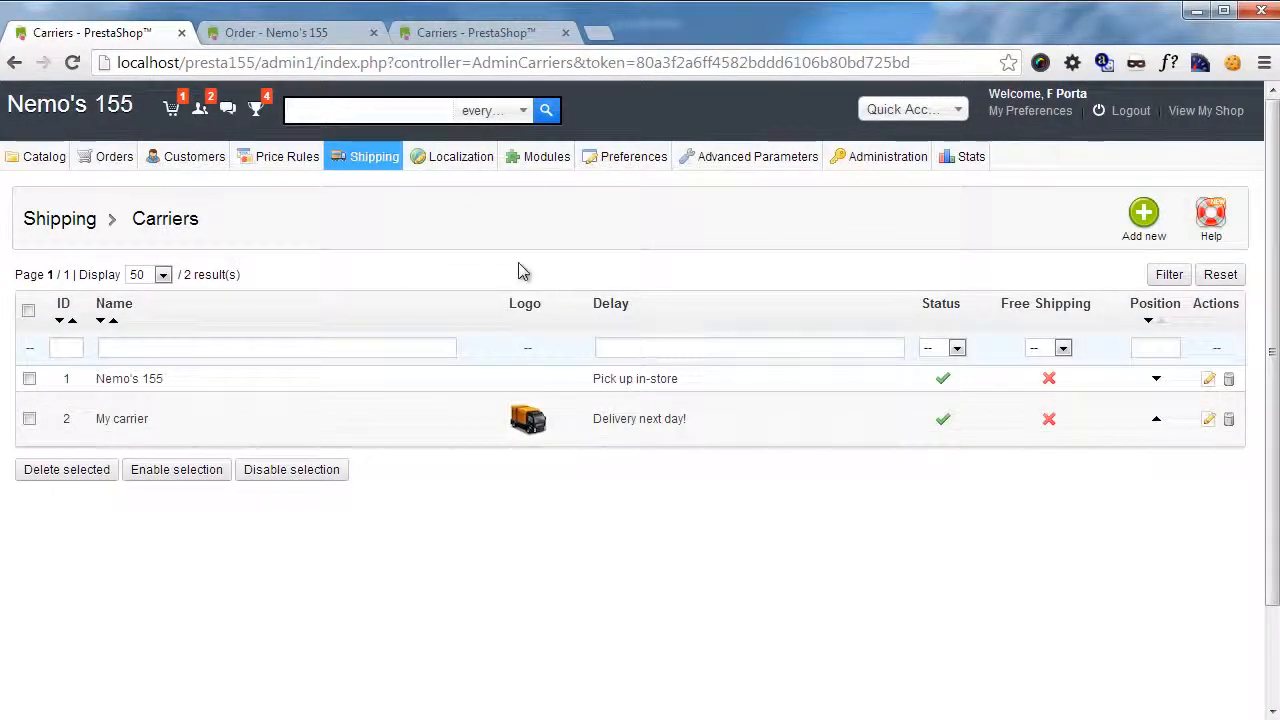
click(1143, 240)
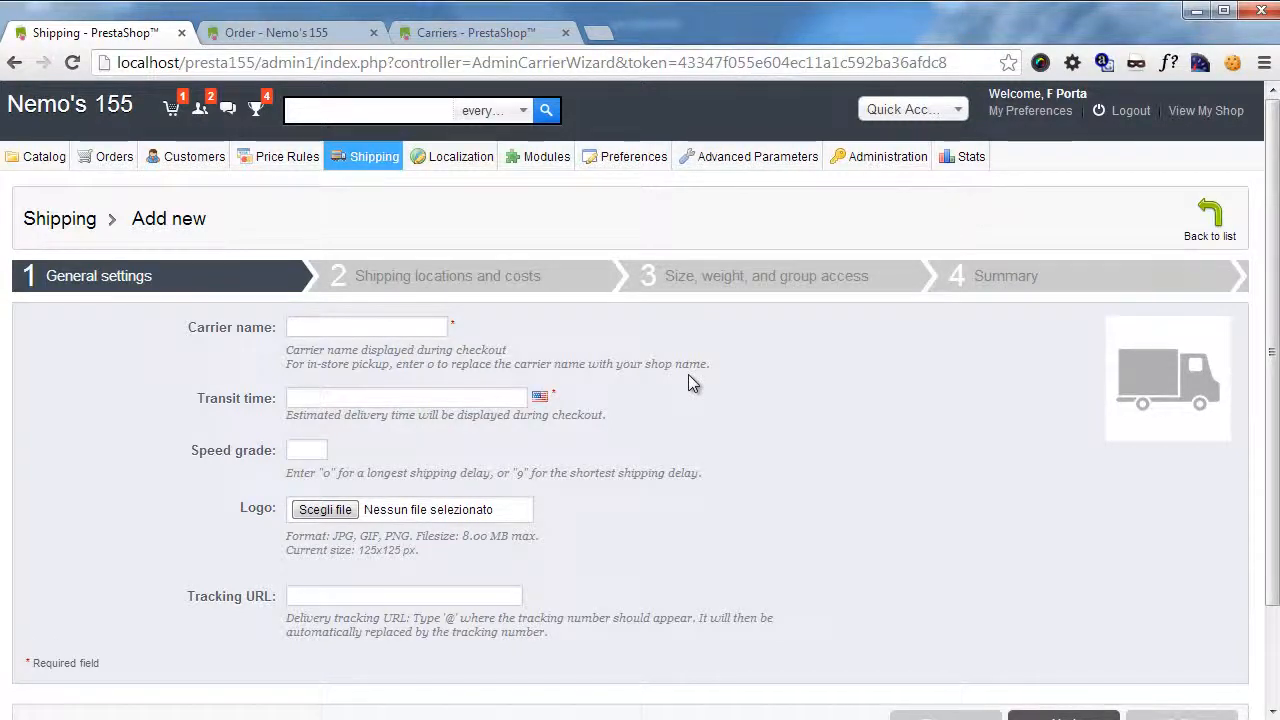
scroll(688, 380, down, 1)
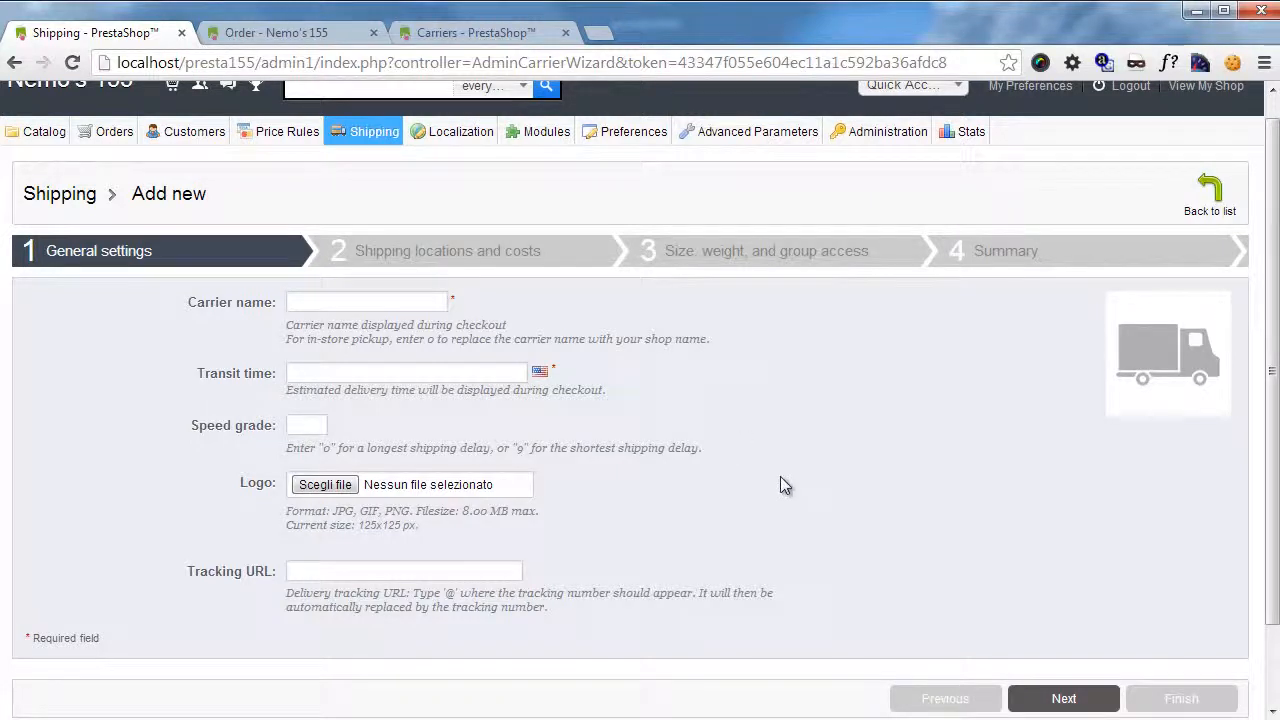
click(1060, 699)
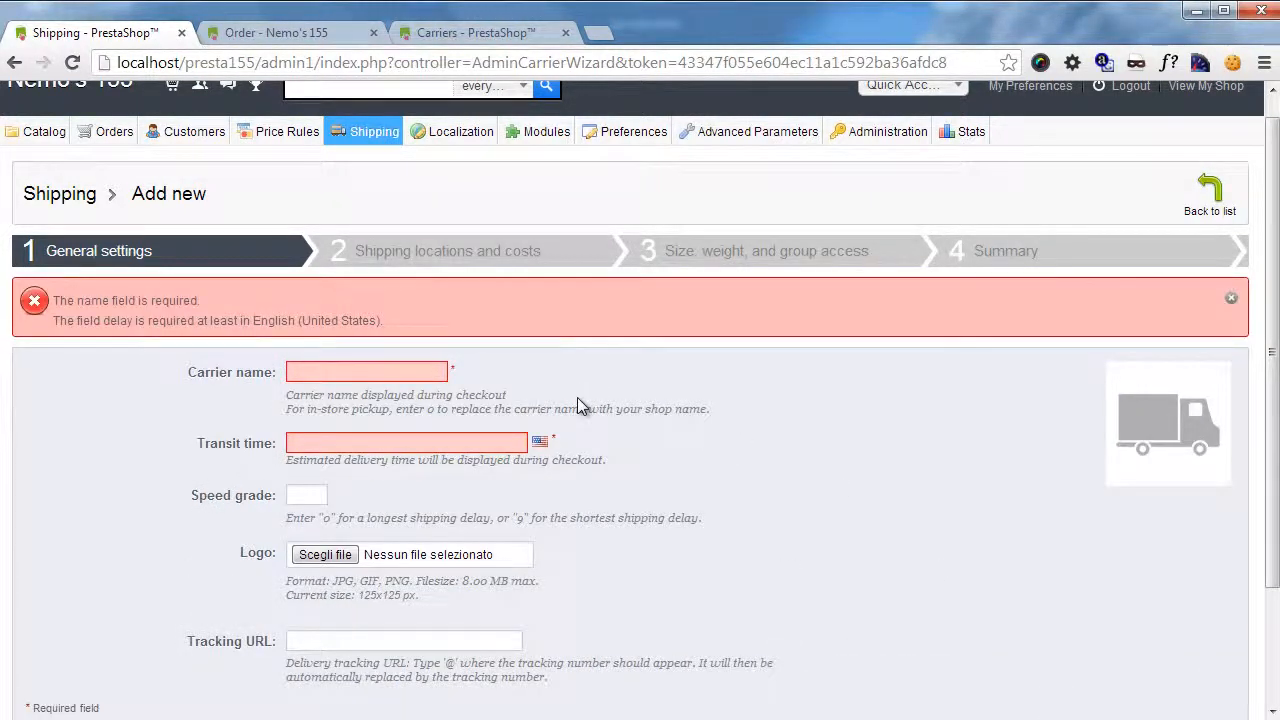
Name the carrier "My new bold Carrier" and set its transit time to "Delivery next hour".
click(354, 371)
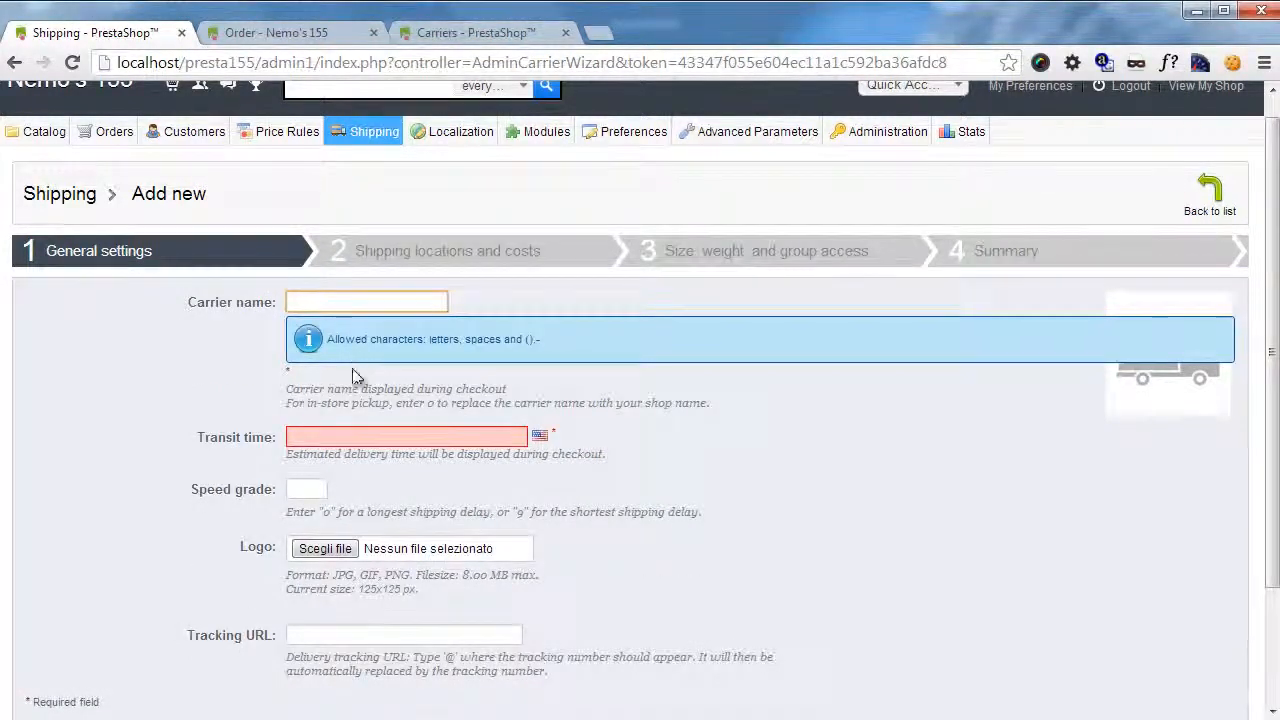
text(My new bold Car)
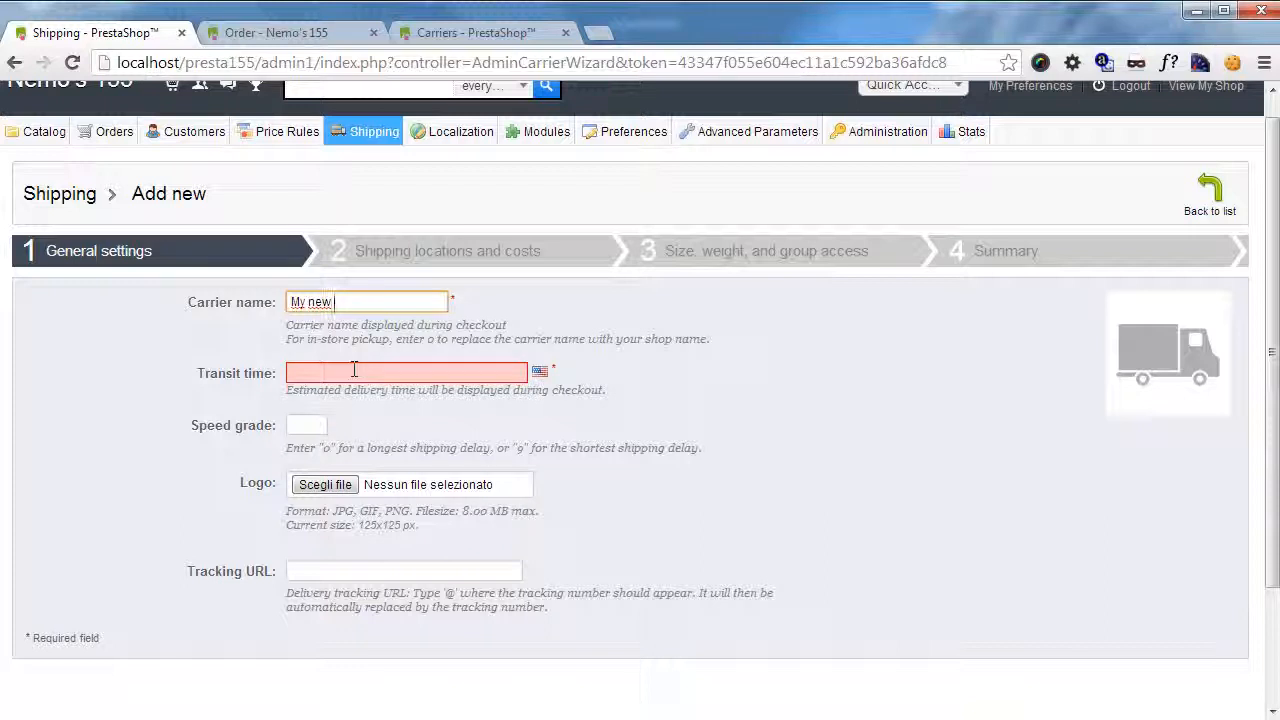
text(rier)
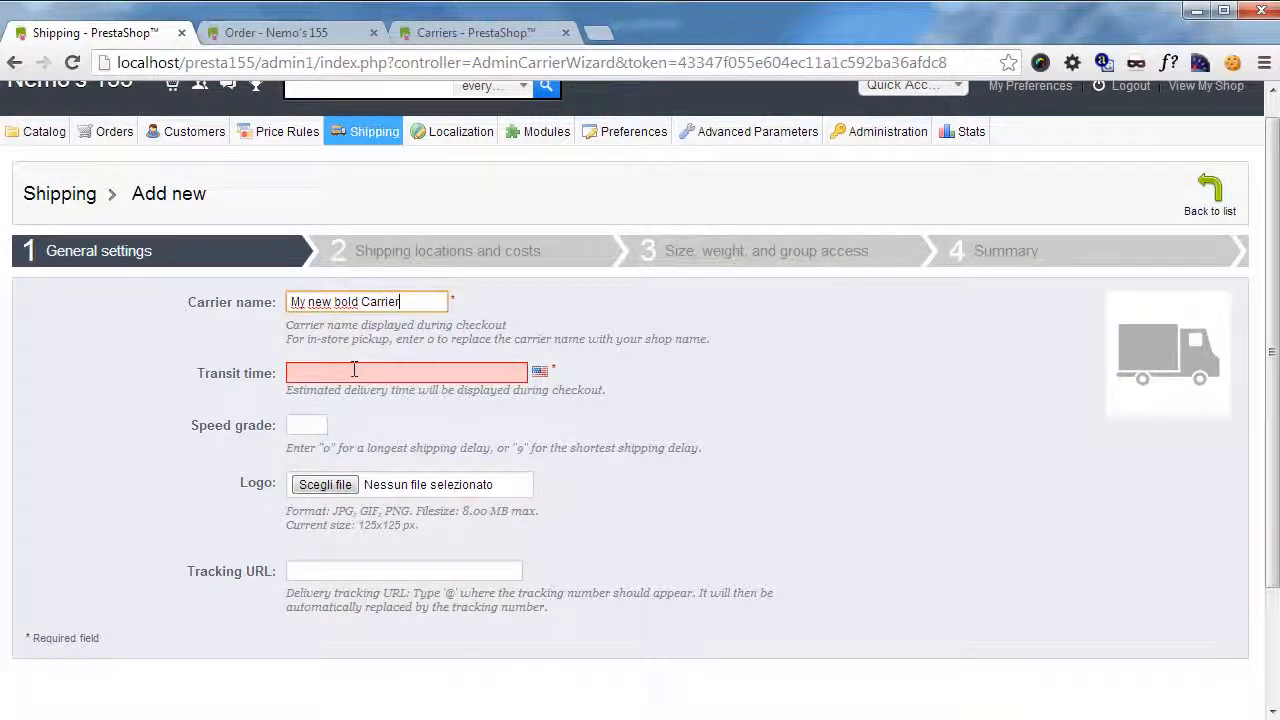
click(354, 370)
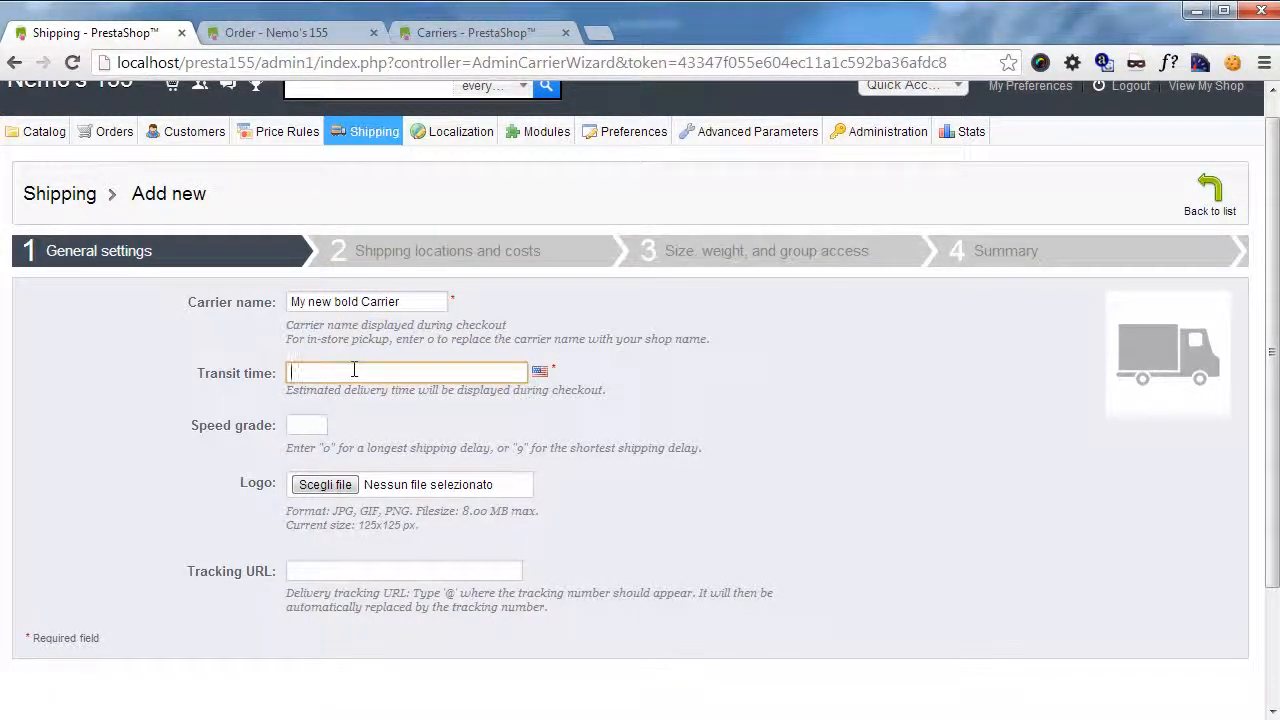
text(Delivery n)
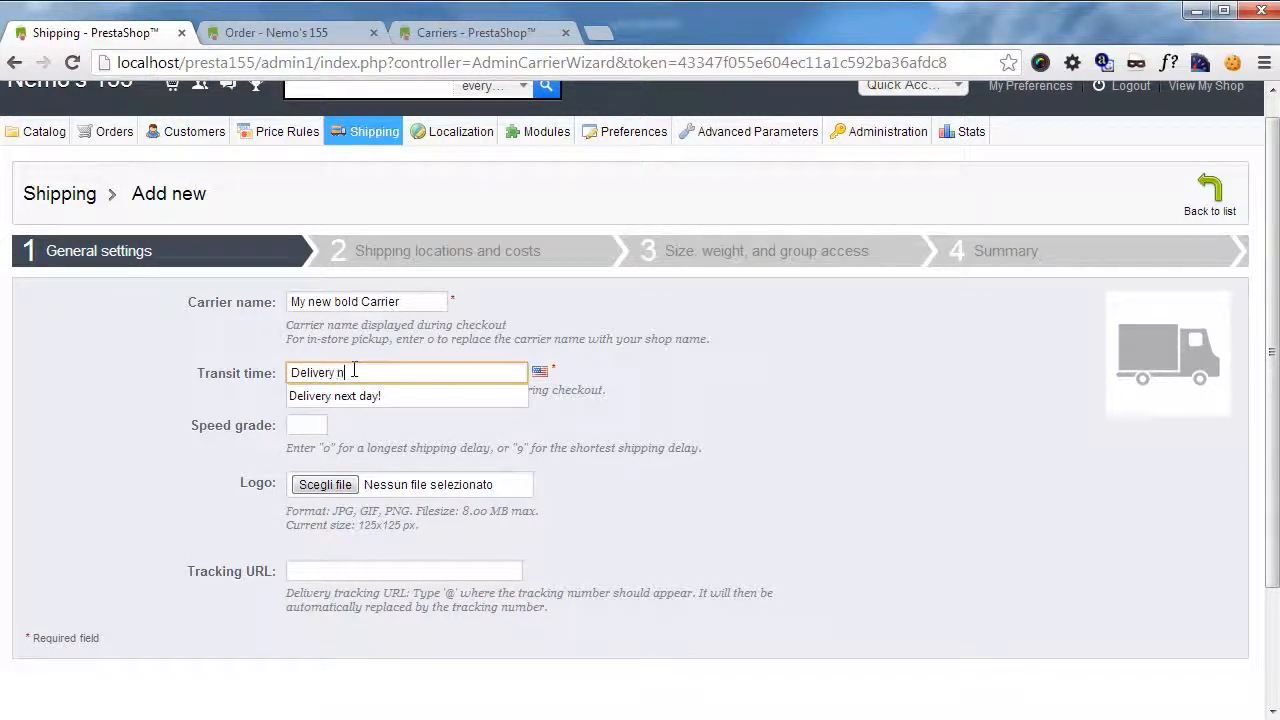
text(ext hour)
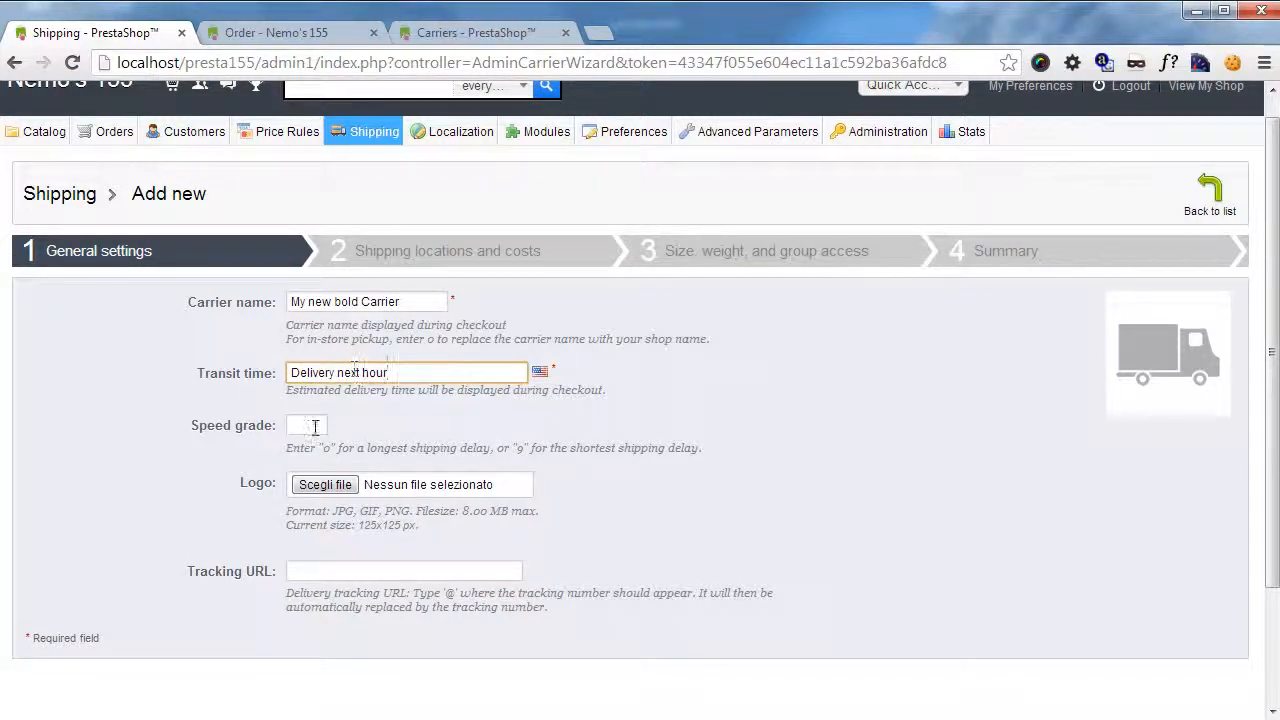
Set the carrier's speed grade to 9 and continue to the shipping locations and costs.
click(308, 425)
text(9)
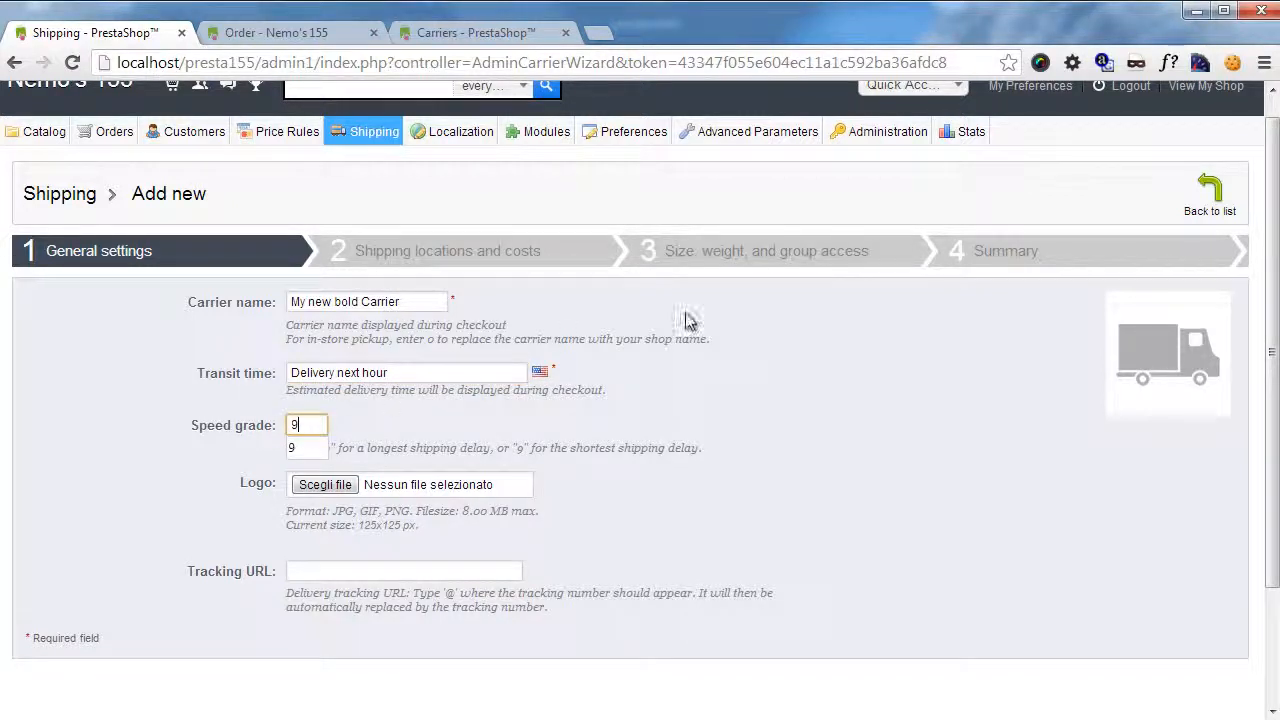
click(809, 455)
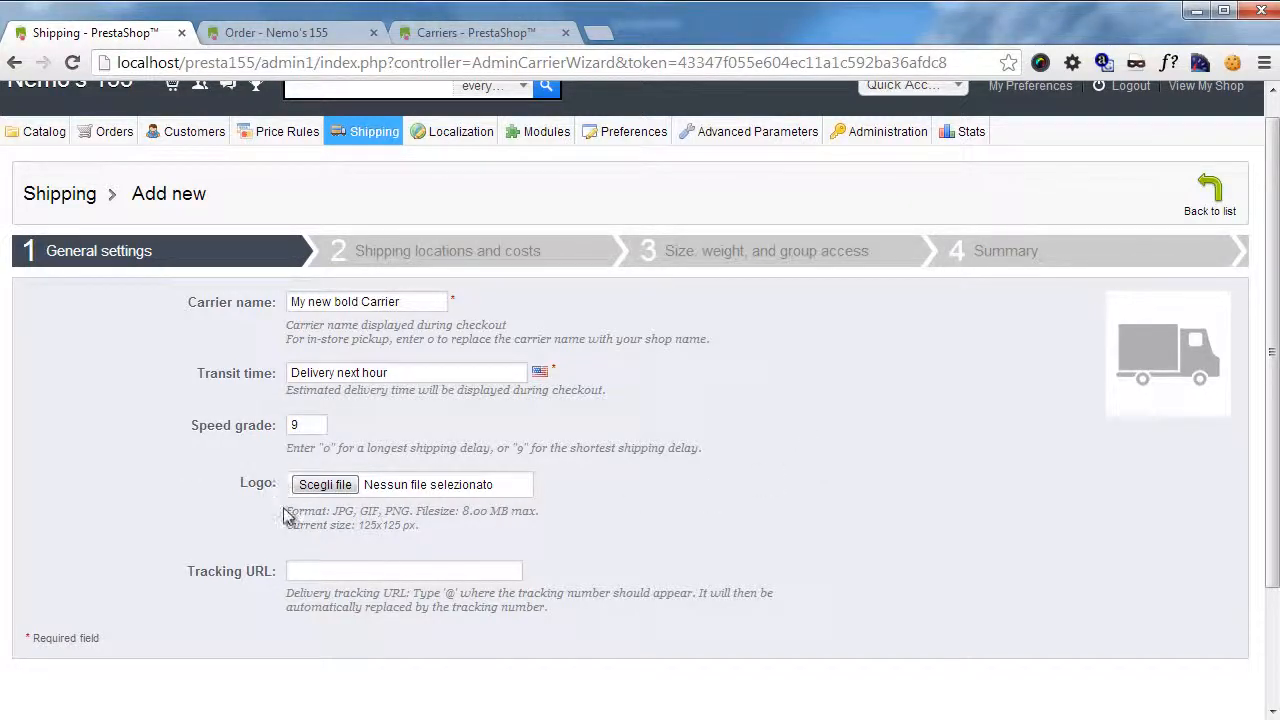
scroll(488, 362, down, 2)
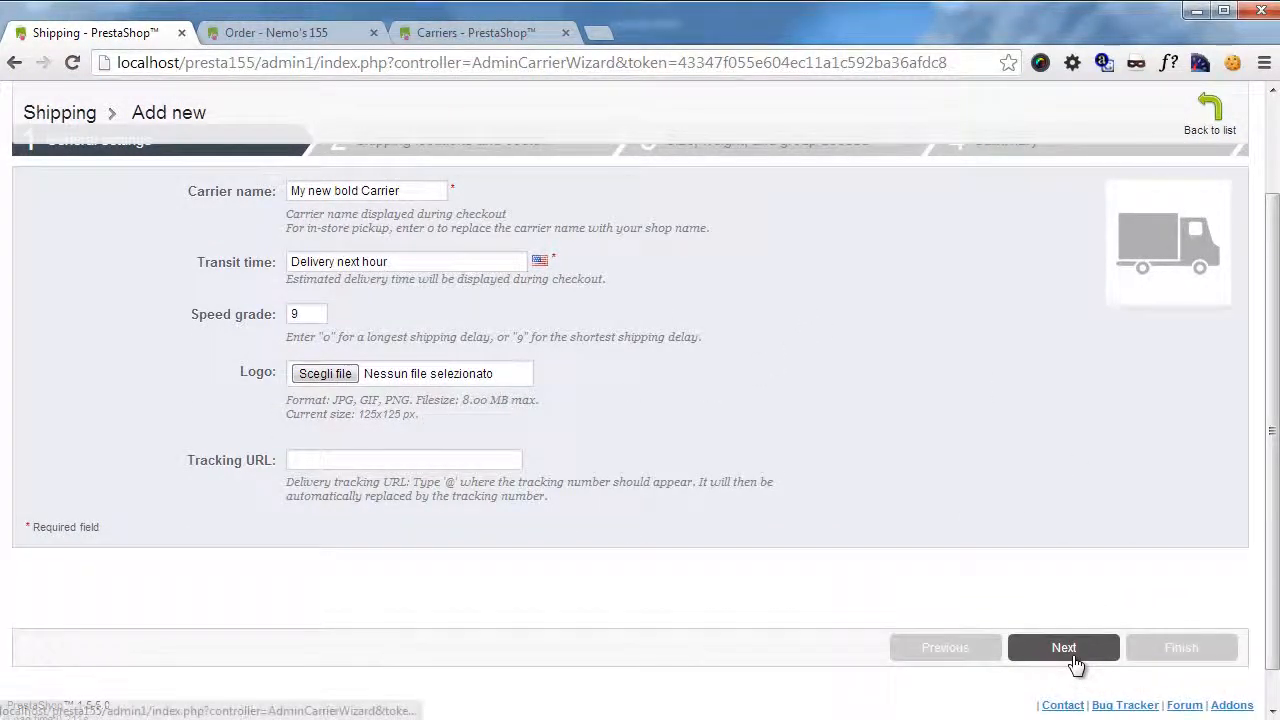
click(1070, 655)
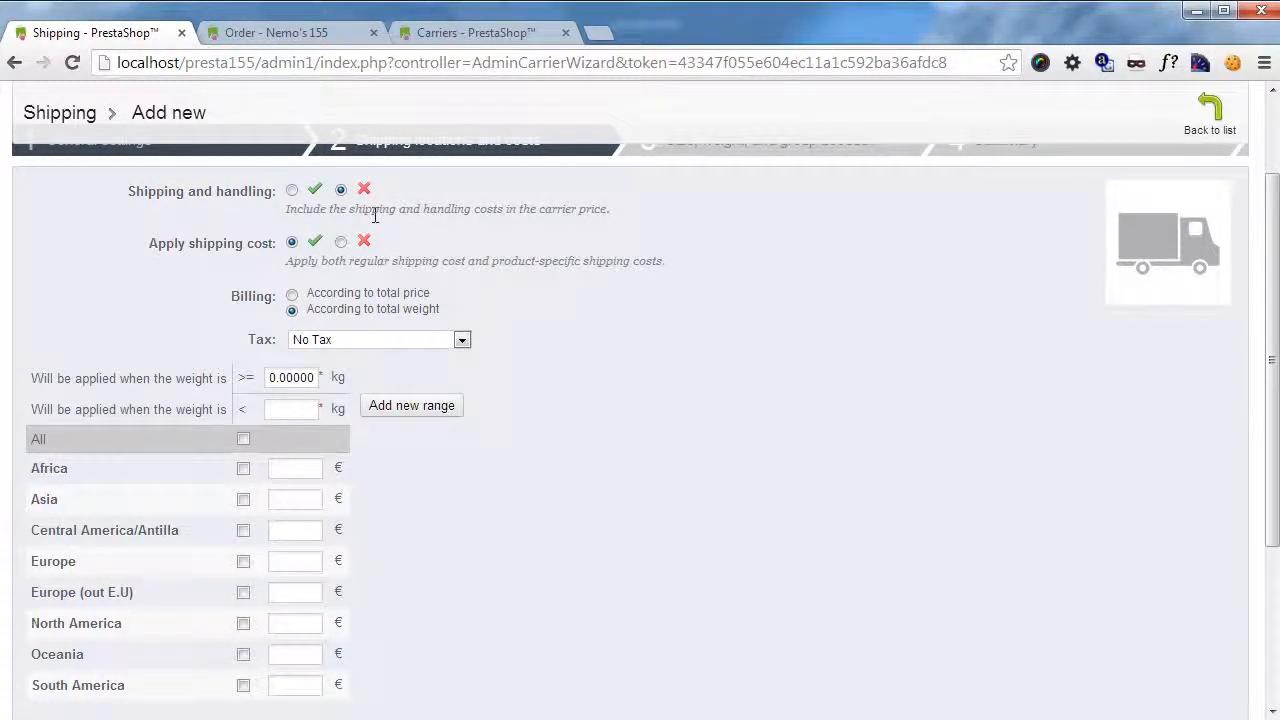
Check the handling charges in the shipping preferences on a separate page and return to the carrier wizard.
scroll(370, 300, up, 2)
mouse_move(368, 157)
middle_click(375, 180)
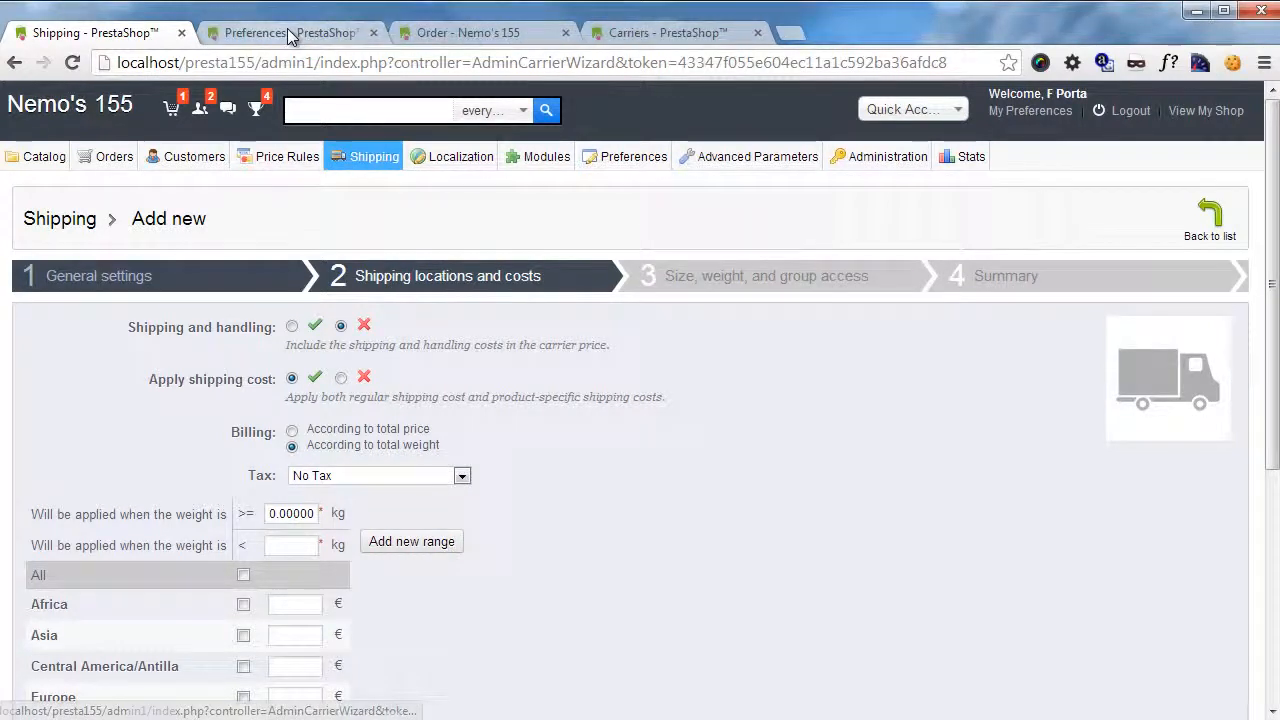
click(287, 30)
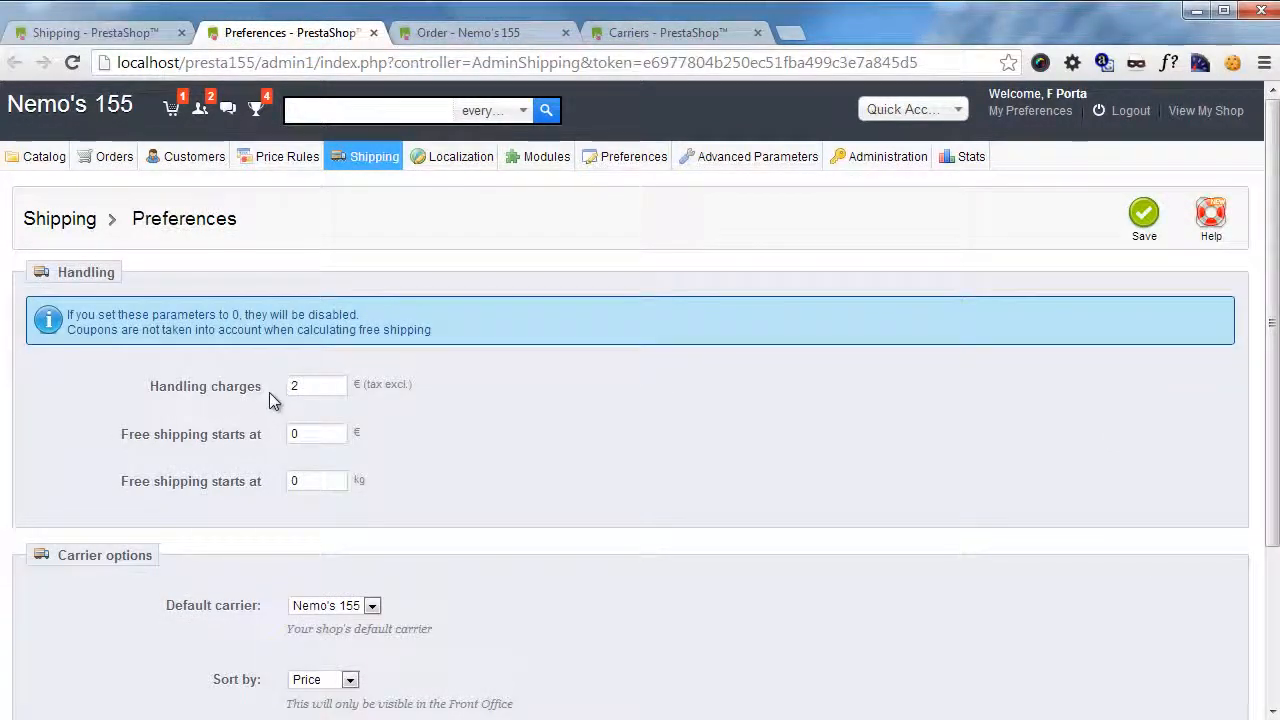
click(373, 32)
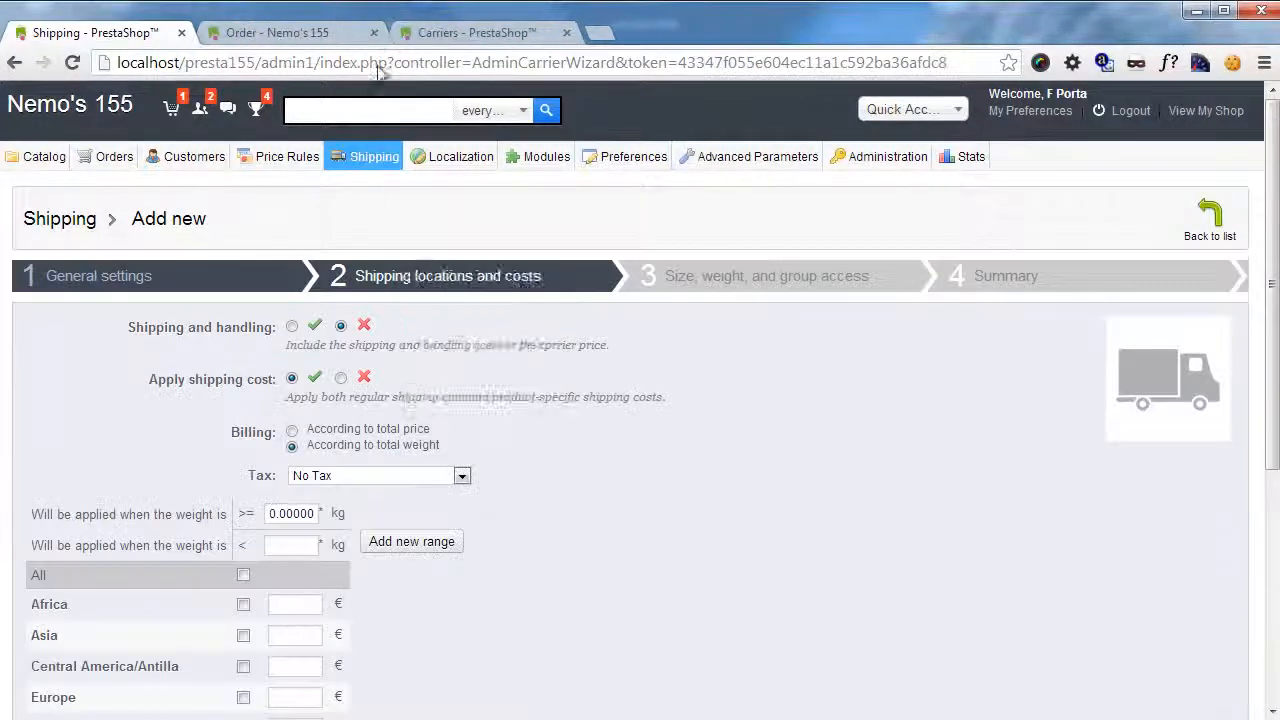
Review the tax rates available for the new carrier without choosing one.
scroll(576, 425, down, 1)
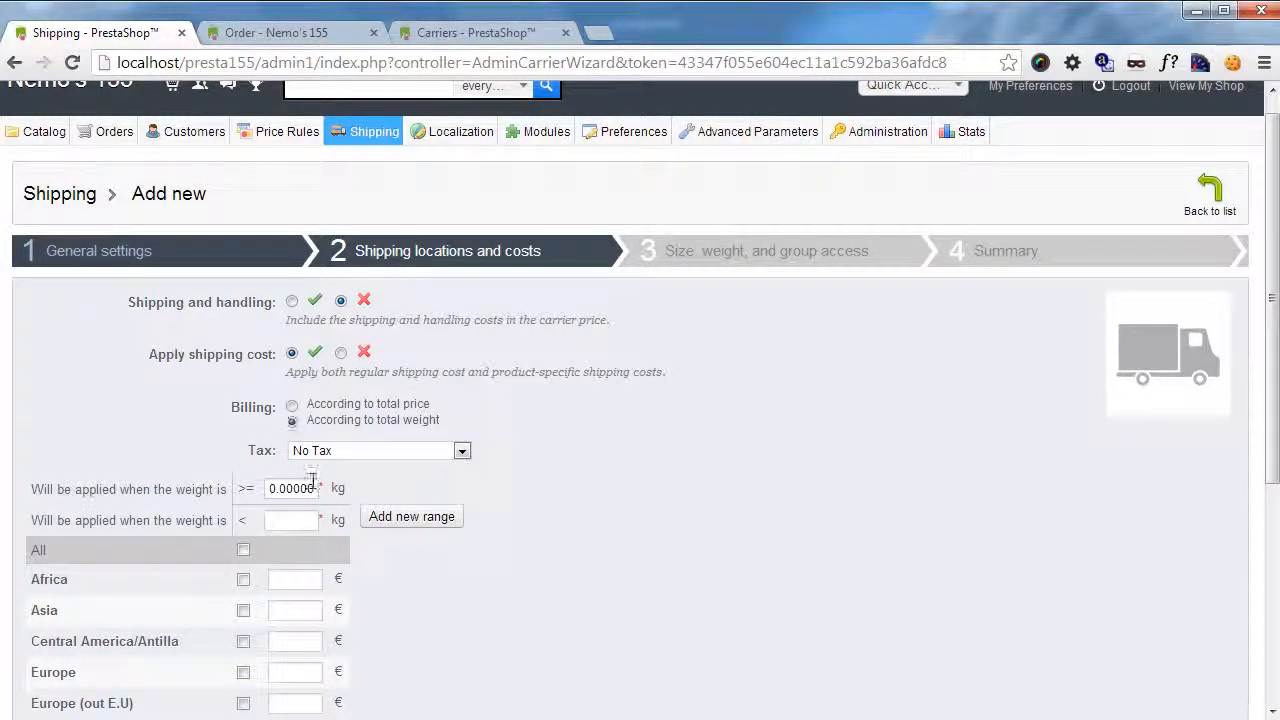
scroll(190, 470, down, 1)
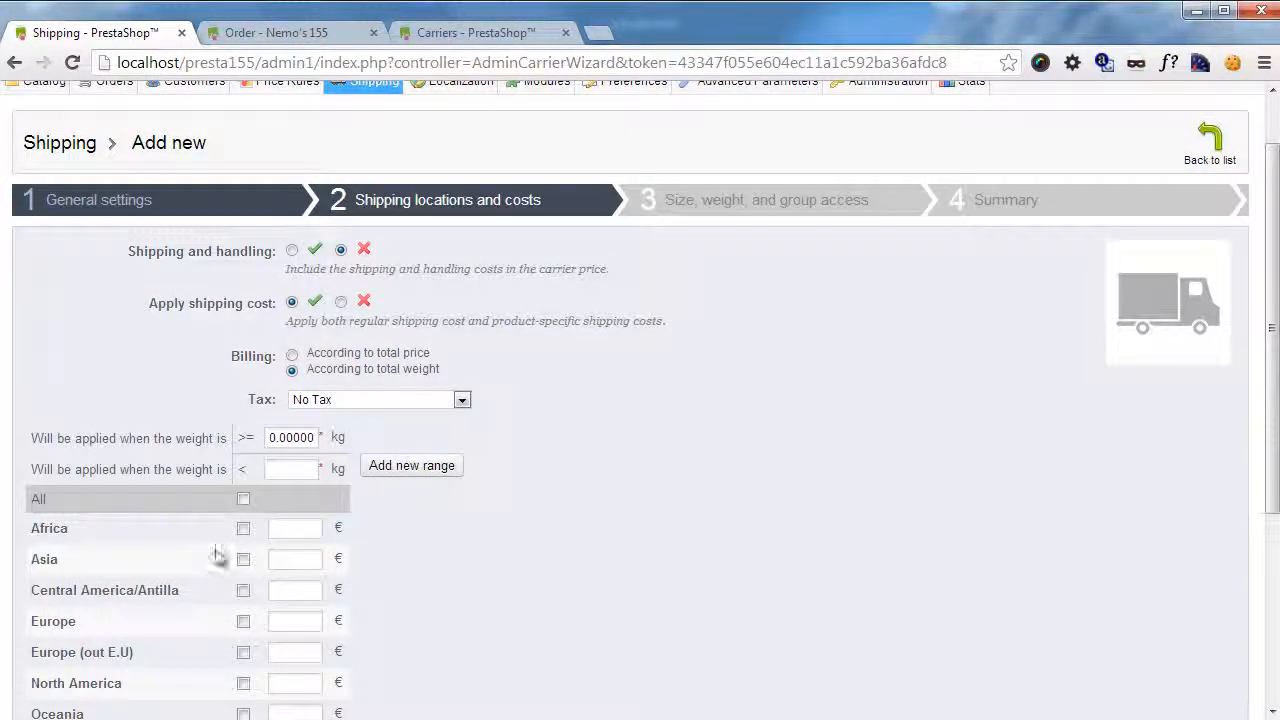
click(349, 400)
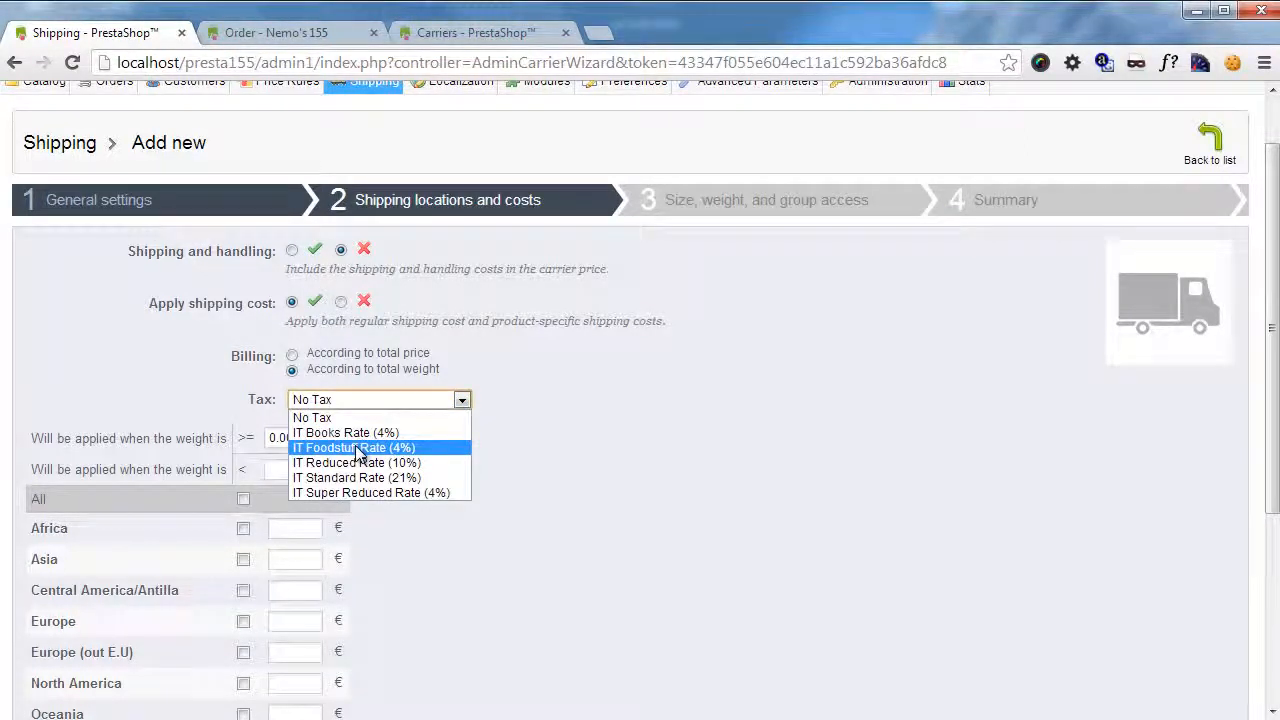
click(566, 457)
Try selecting all shipping zones, toggling Asia, and billing according to total price, restoring the original choices each time.
scroll(566, 460, down, 2)
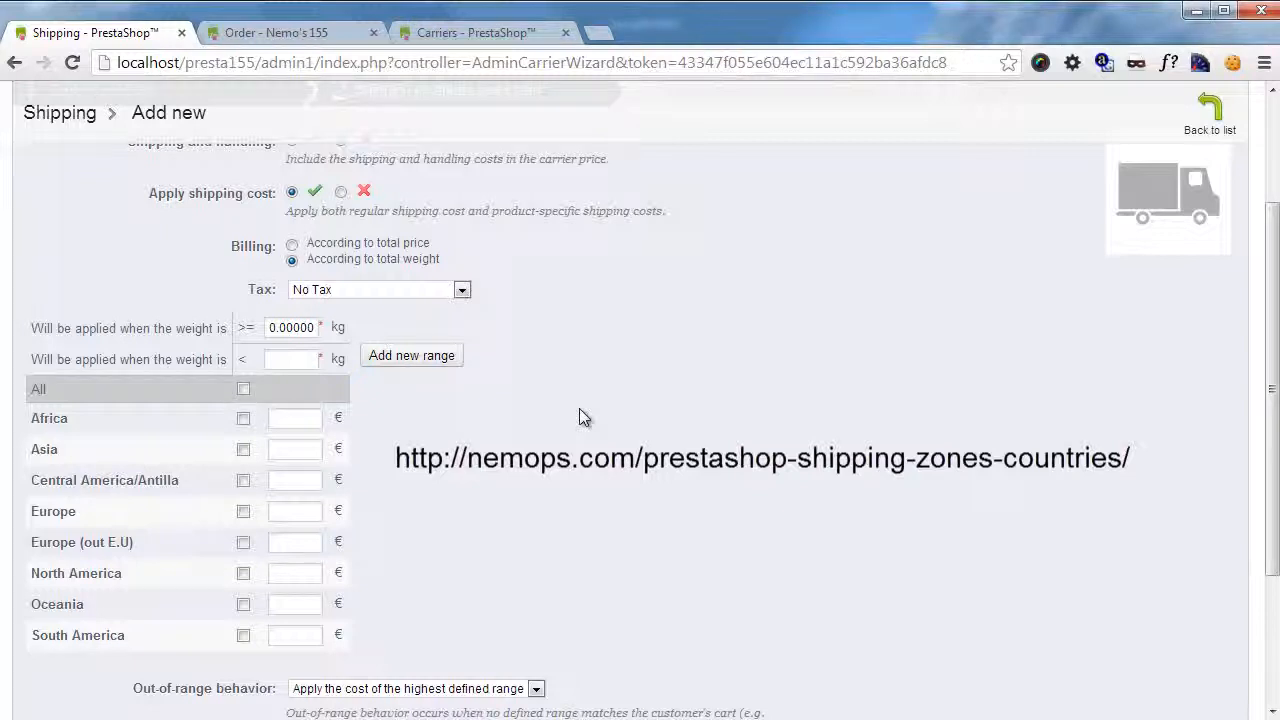
scroll(579, 410, down, 1)
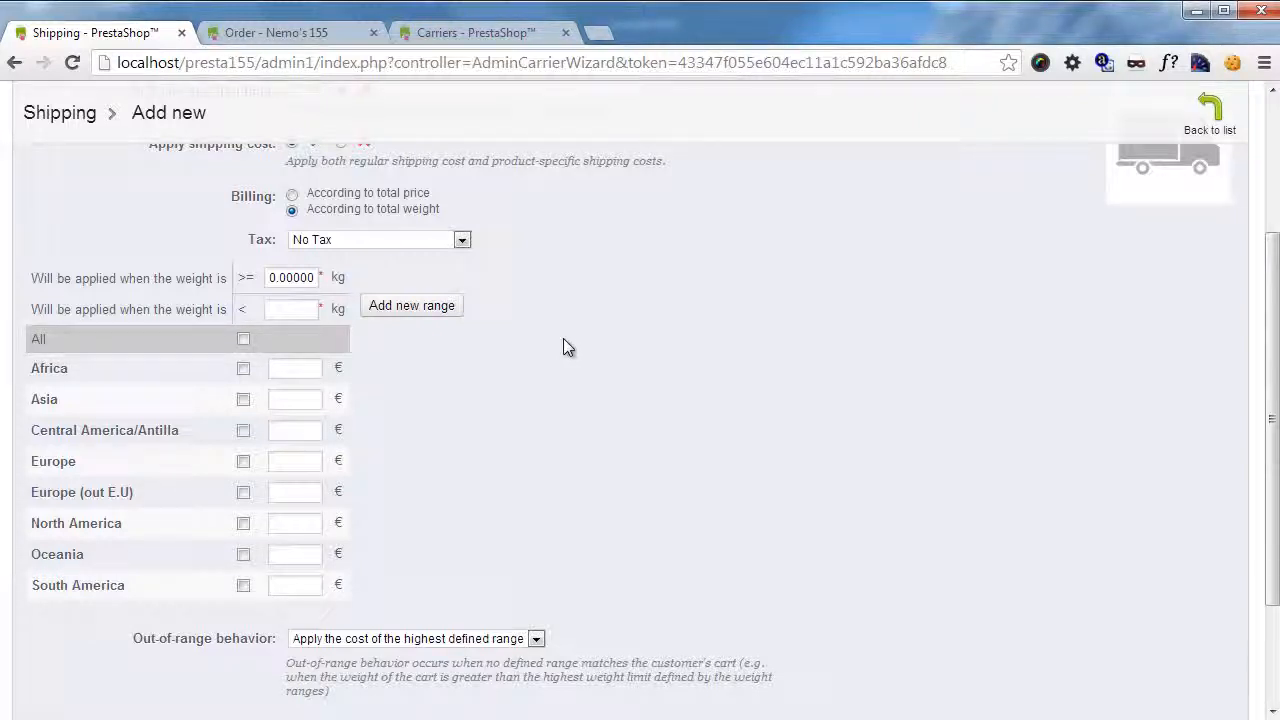
click(244, 340)
click(244, 340)
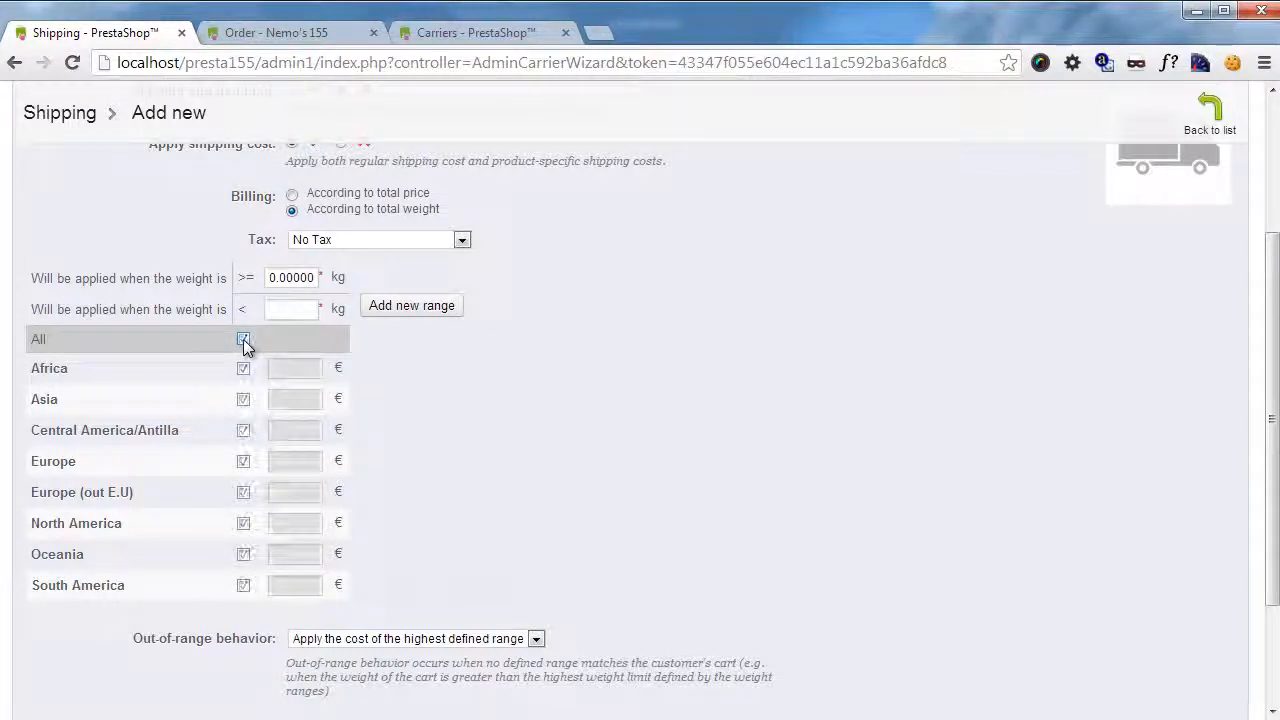
click(243, 339)
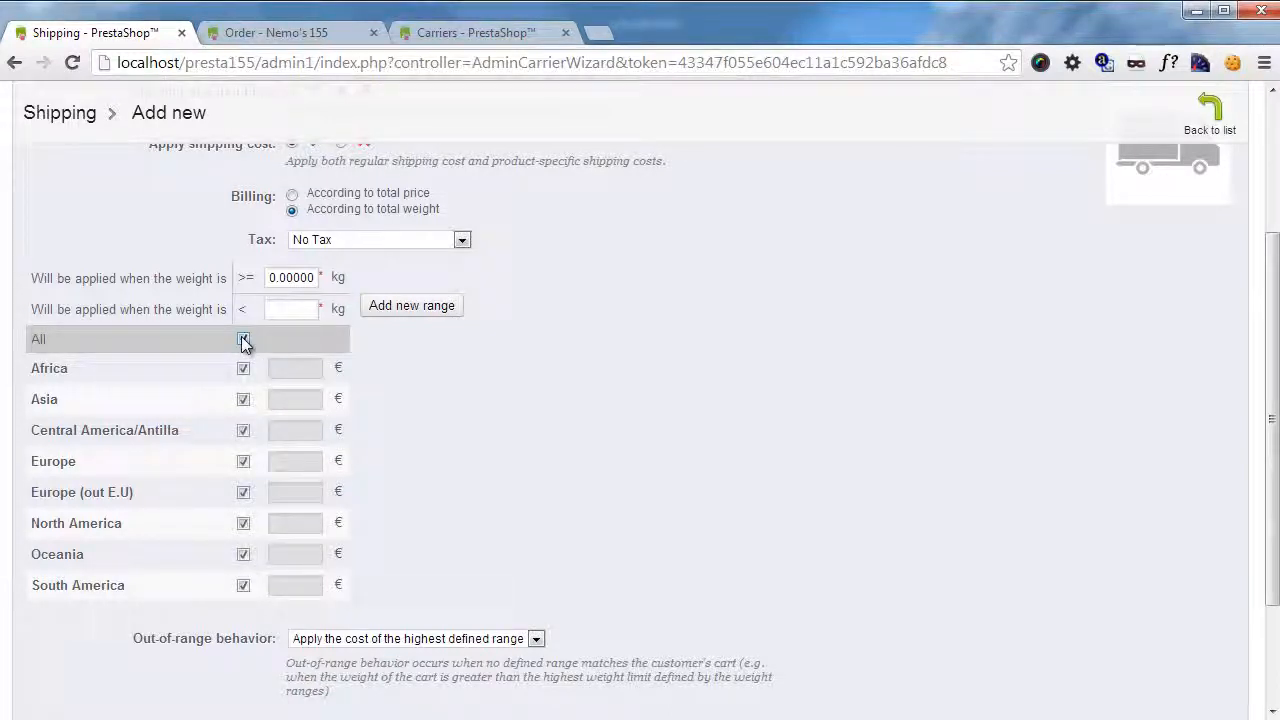
click(245, 399)
click(244, 398)
click(245, 340)
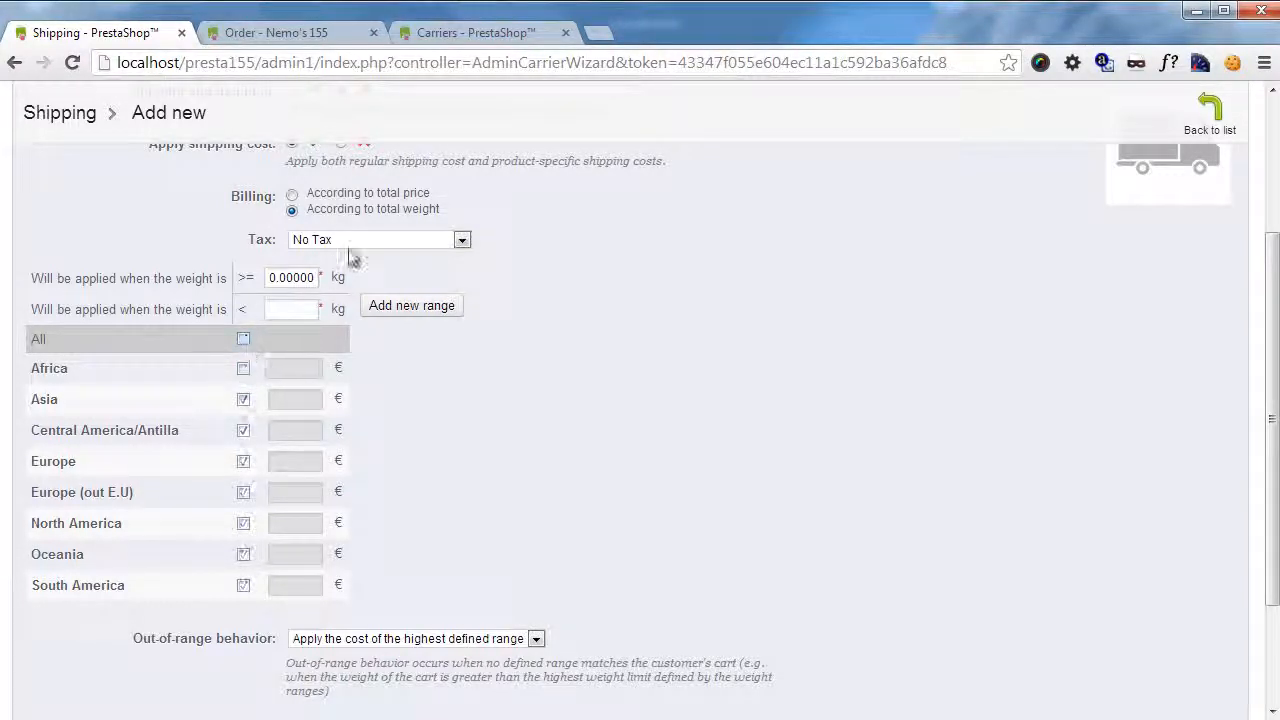
click(292, 194)
click(292, 210)
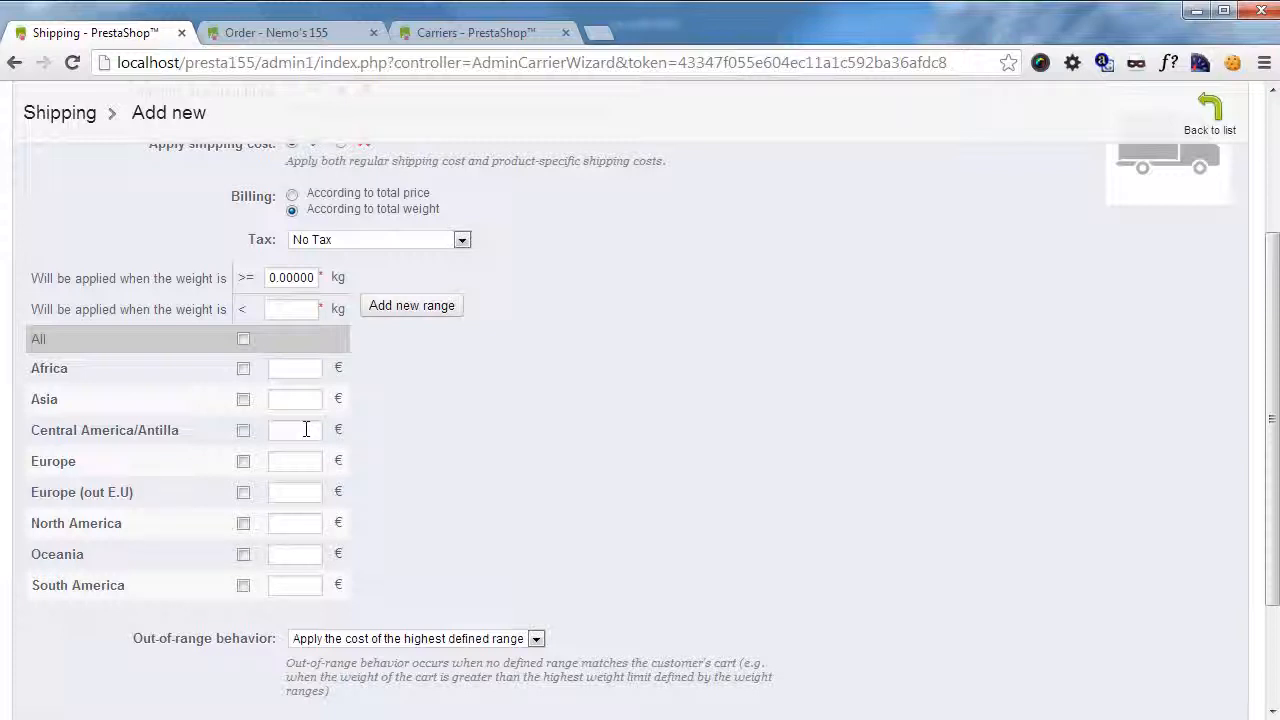
Enable the Europe zone at a cost of 2 € and set the first weight range's upper limit to 1 kg.
click(243, 461)
click(305, 461)
text(2)
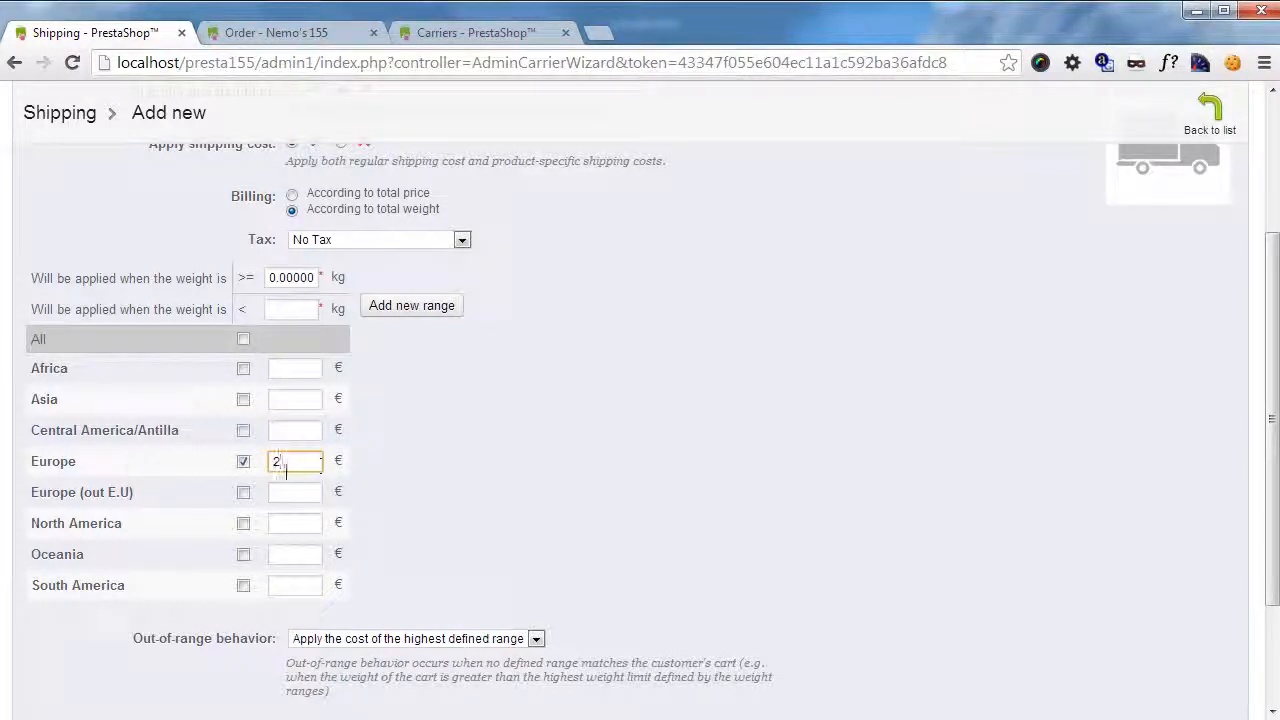
click(298, 310)
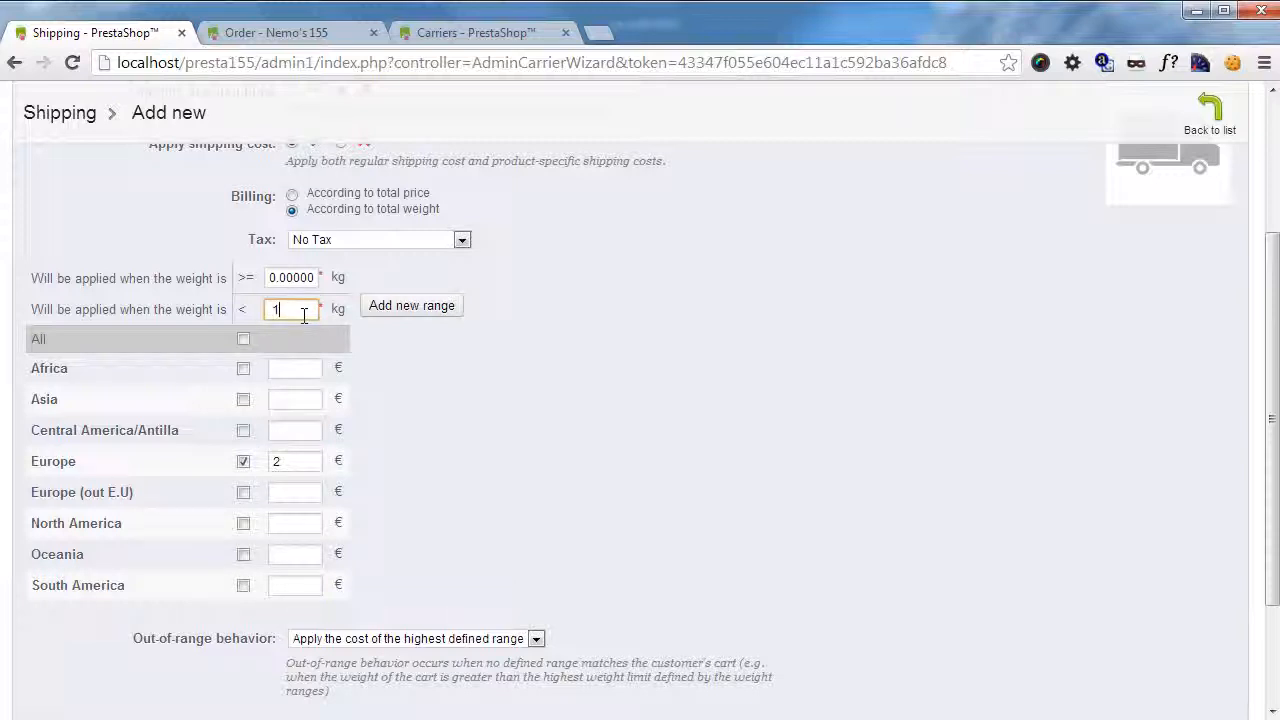
text(1)
Add a second weight range from 1 to 2 kg with a Europe shipping cost of 4 €.
click(421, 307)
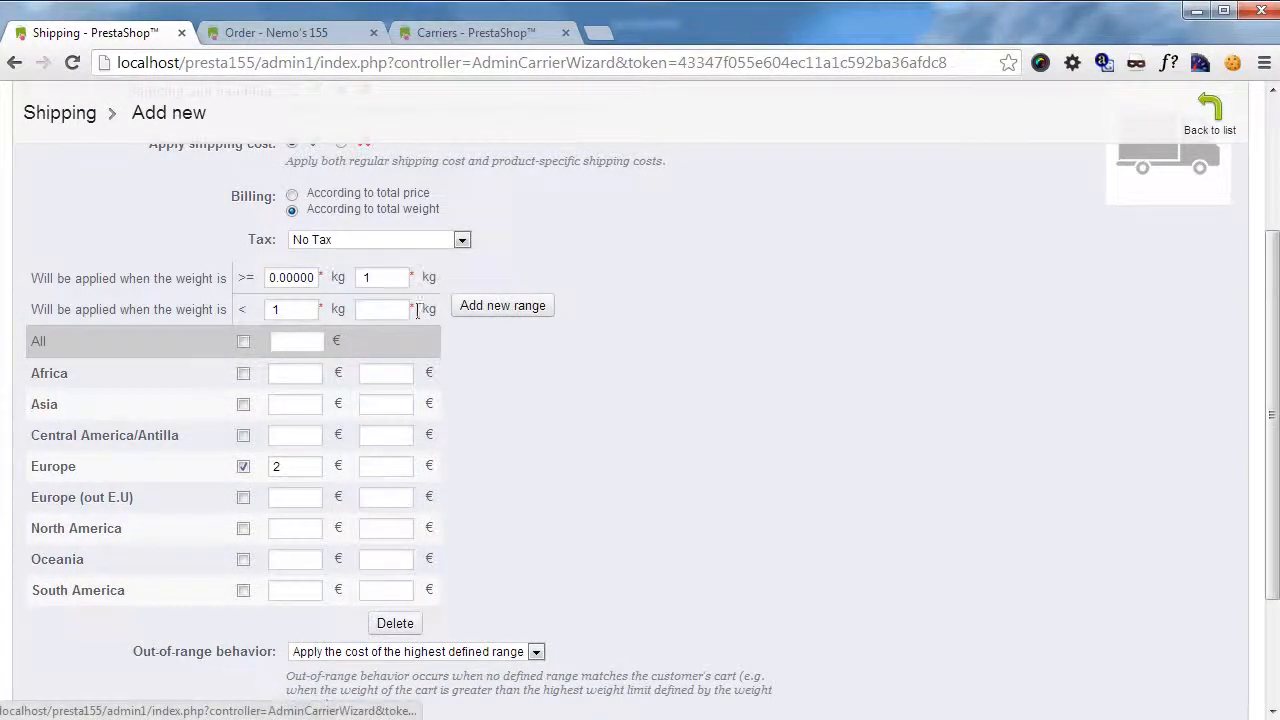
text(2)
click(384, 465)
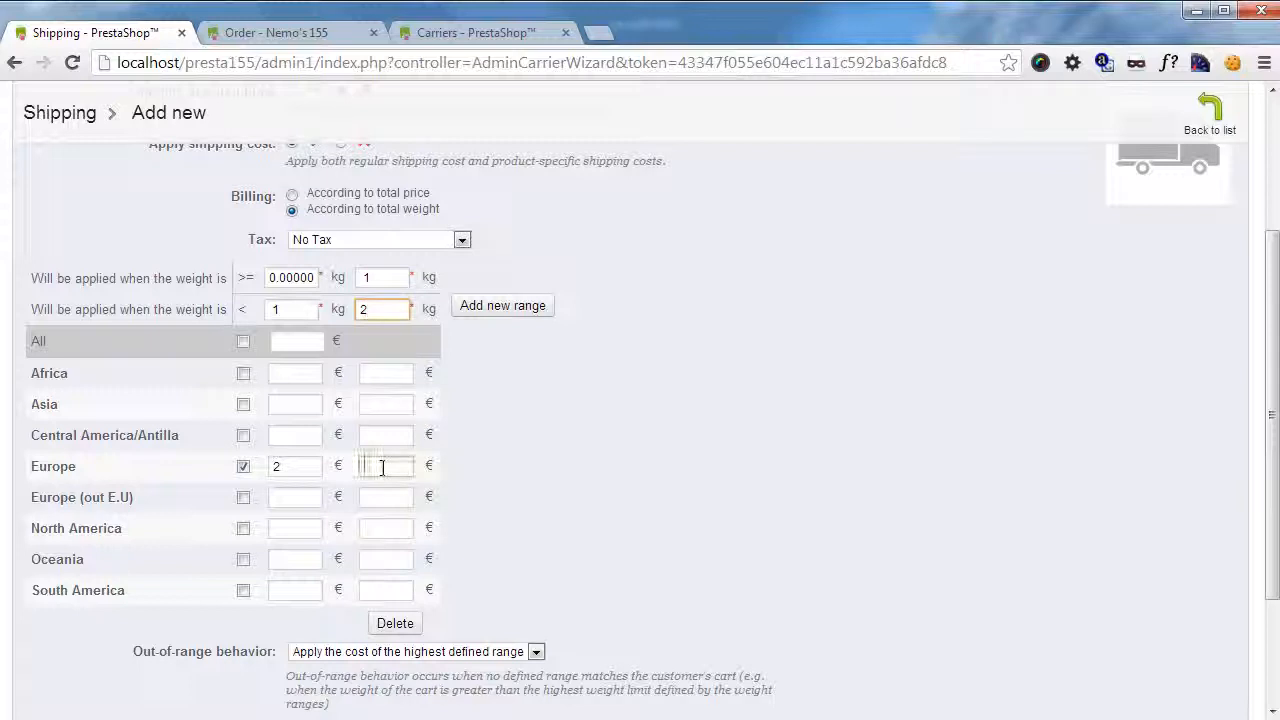
text(4)
Set the carrier's out-of-range behavior to Disable carrier and review the shipping cost ranges.
scroll(780, 271, down, 2)
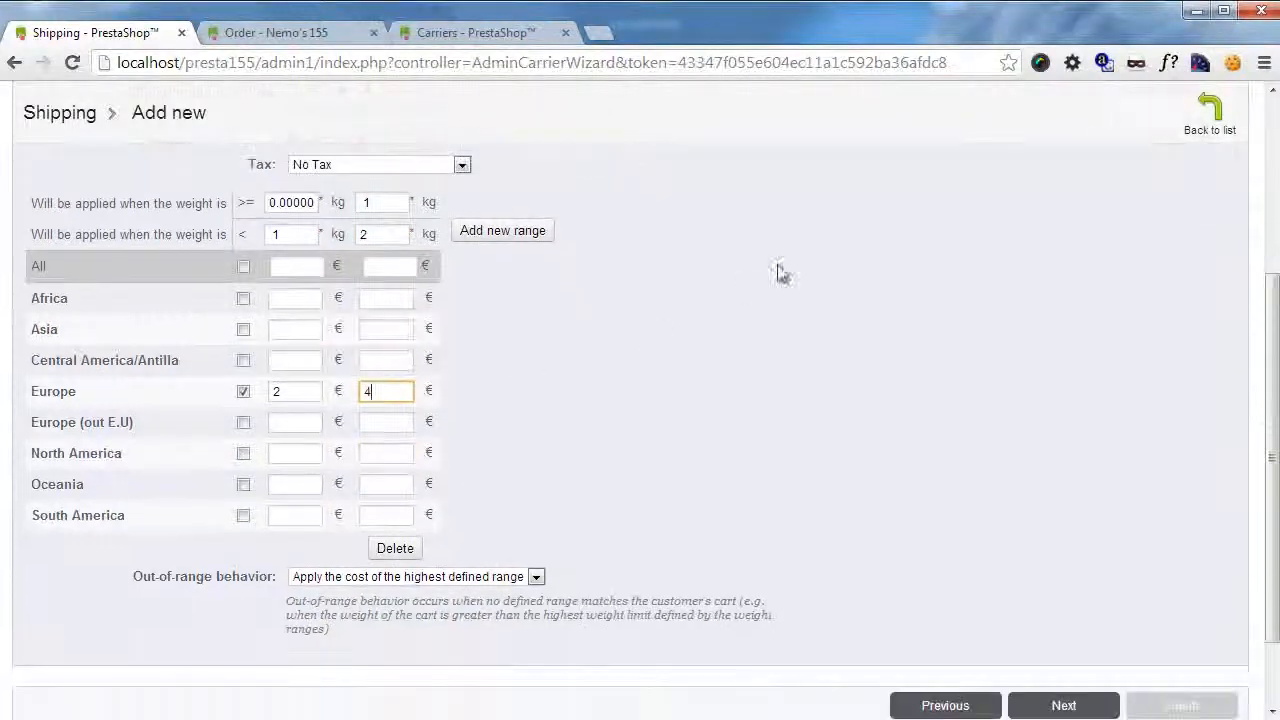
click(384, 579)
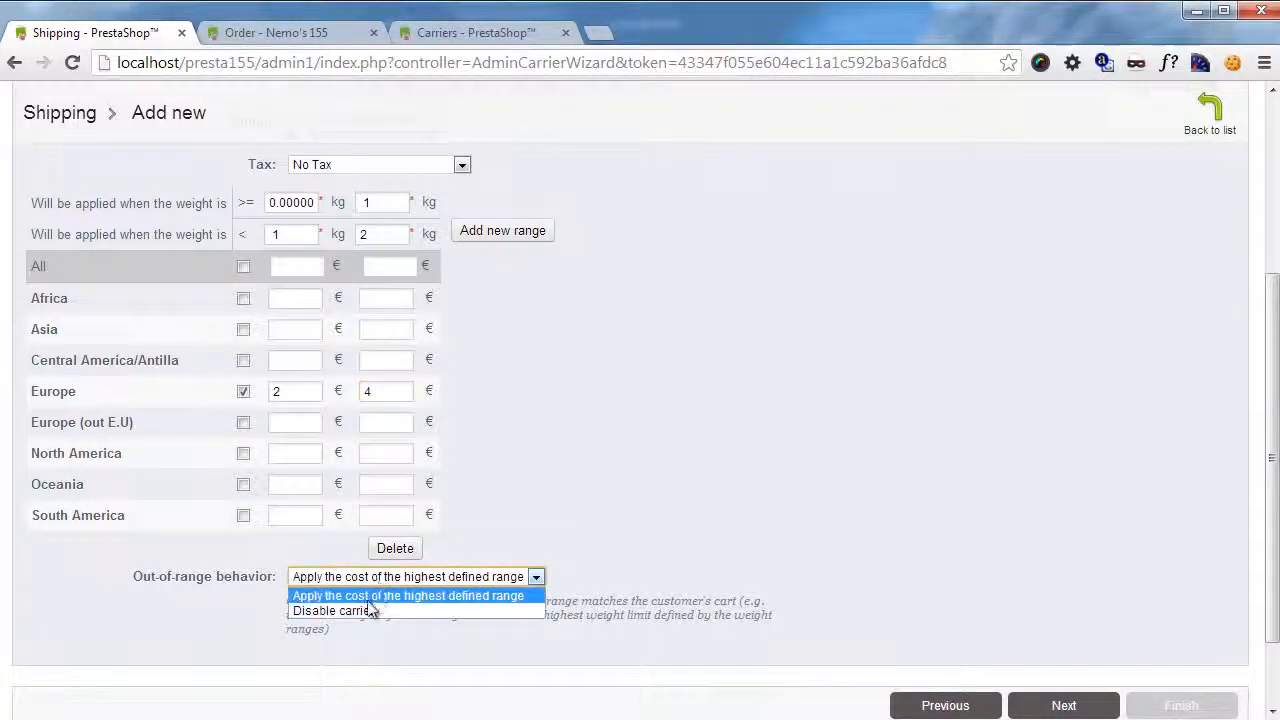
click(367, 612)
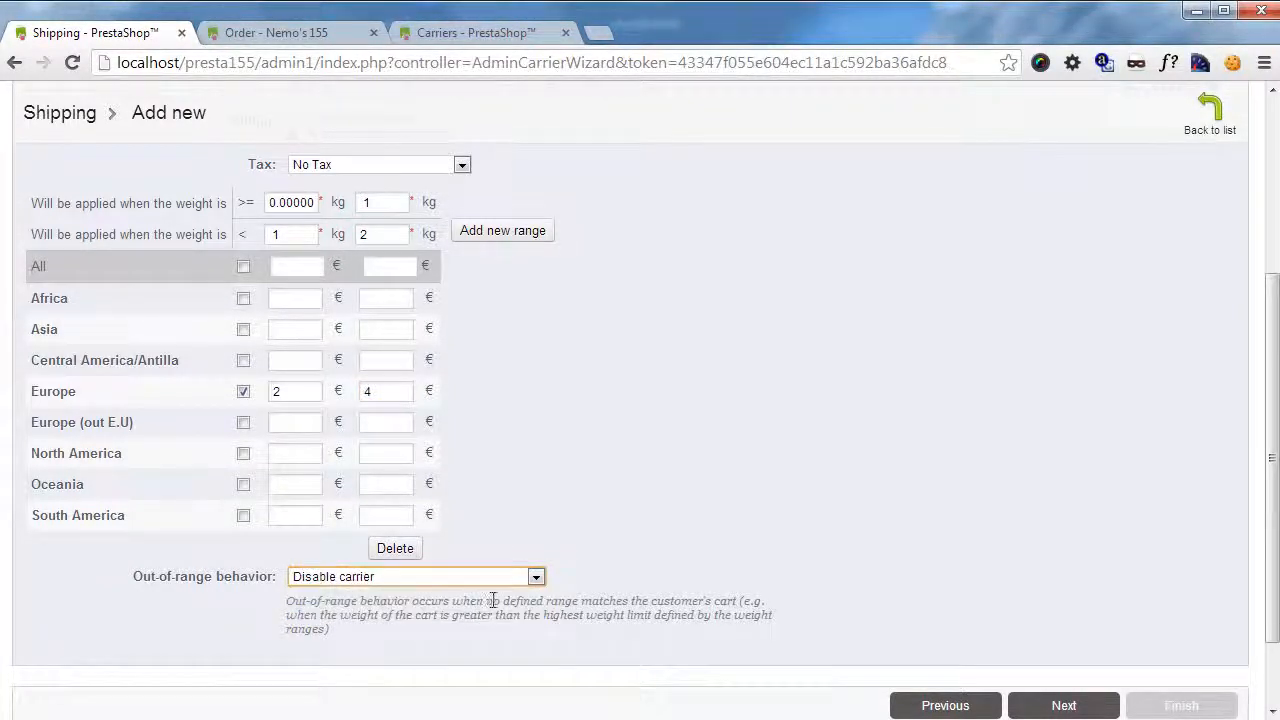
scroll(491, 605, down, 1)
scroll(491, 605, up, 1)
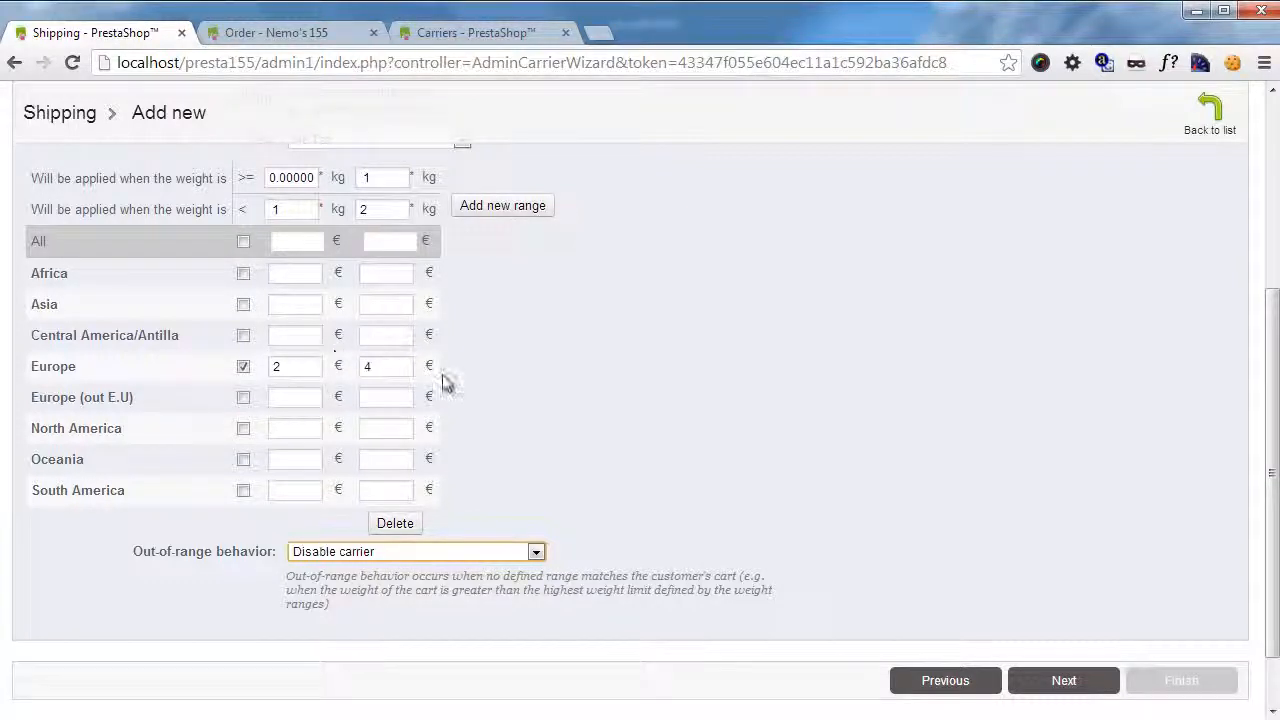
scroll(442, 378, down, 2)
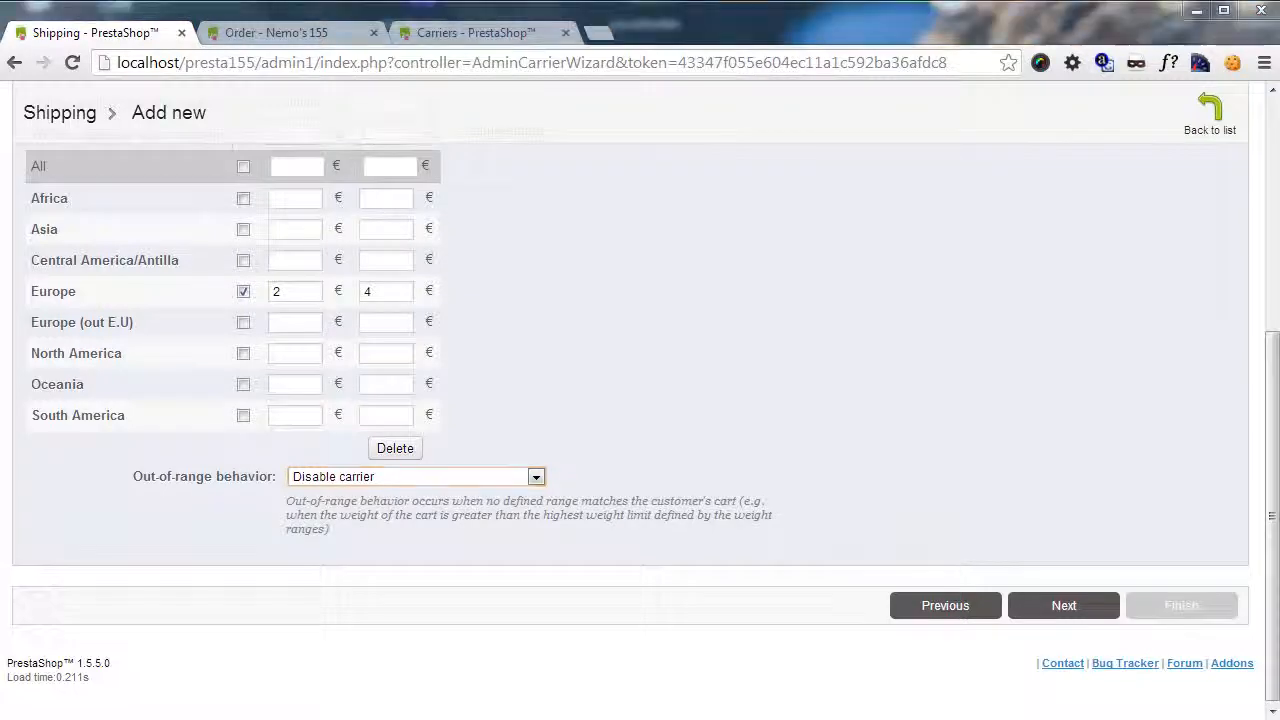
Leave the maximum package dimensions and weight blank, keep access for all three customer groups, and proceed to the carrier summary.
click(1089, 607)
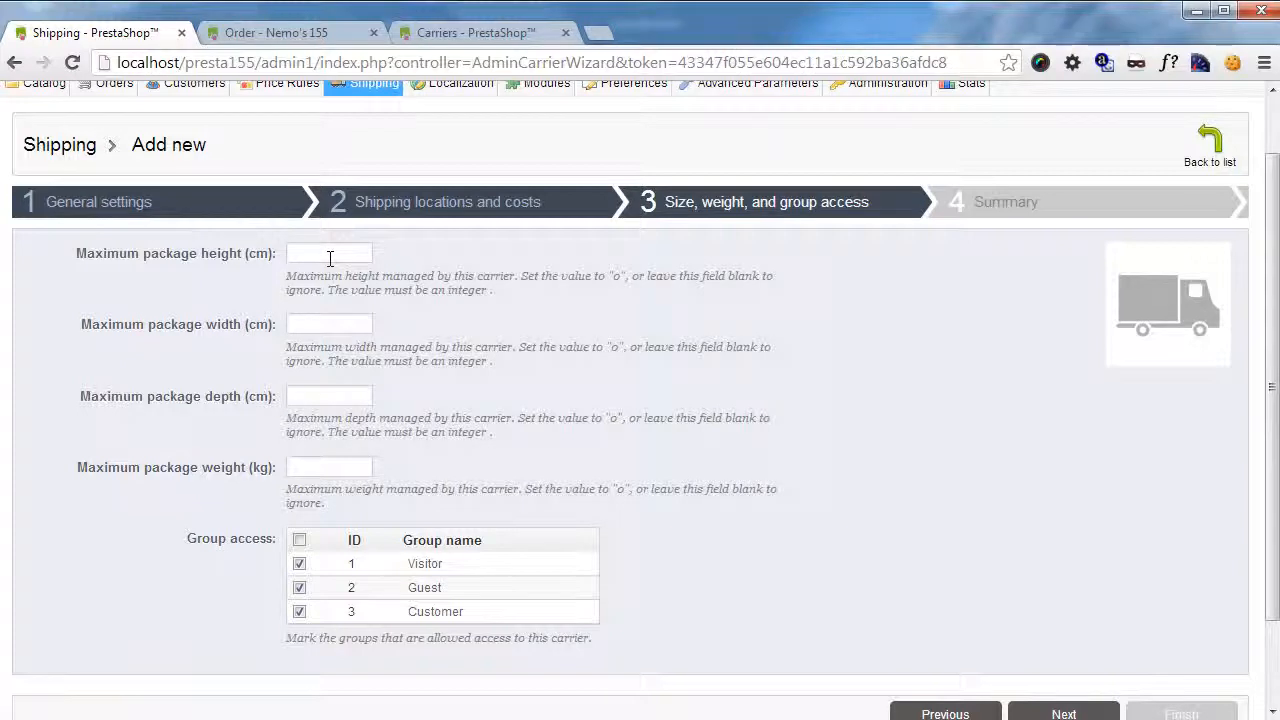
scroll(330, 258, down, 2)
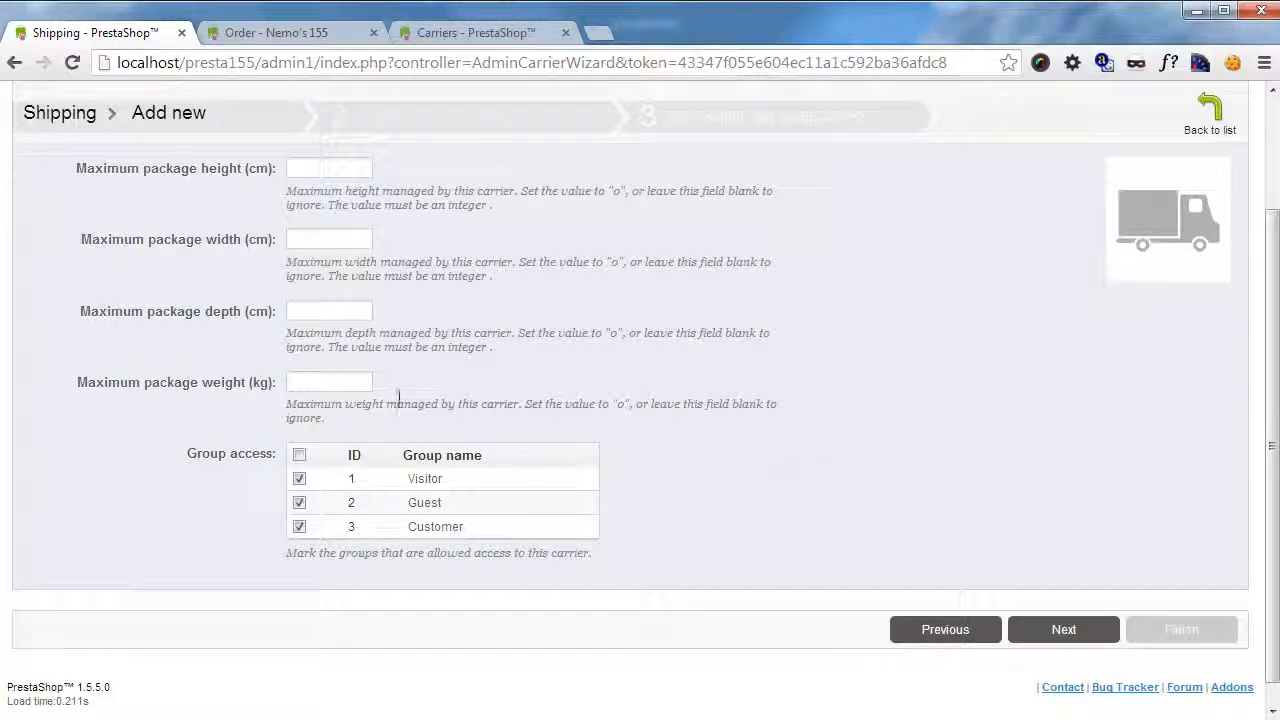
click(1072, 629)
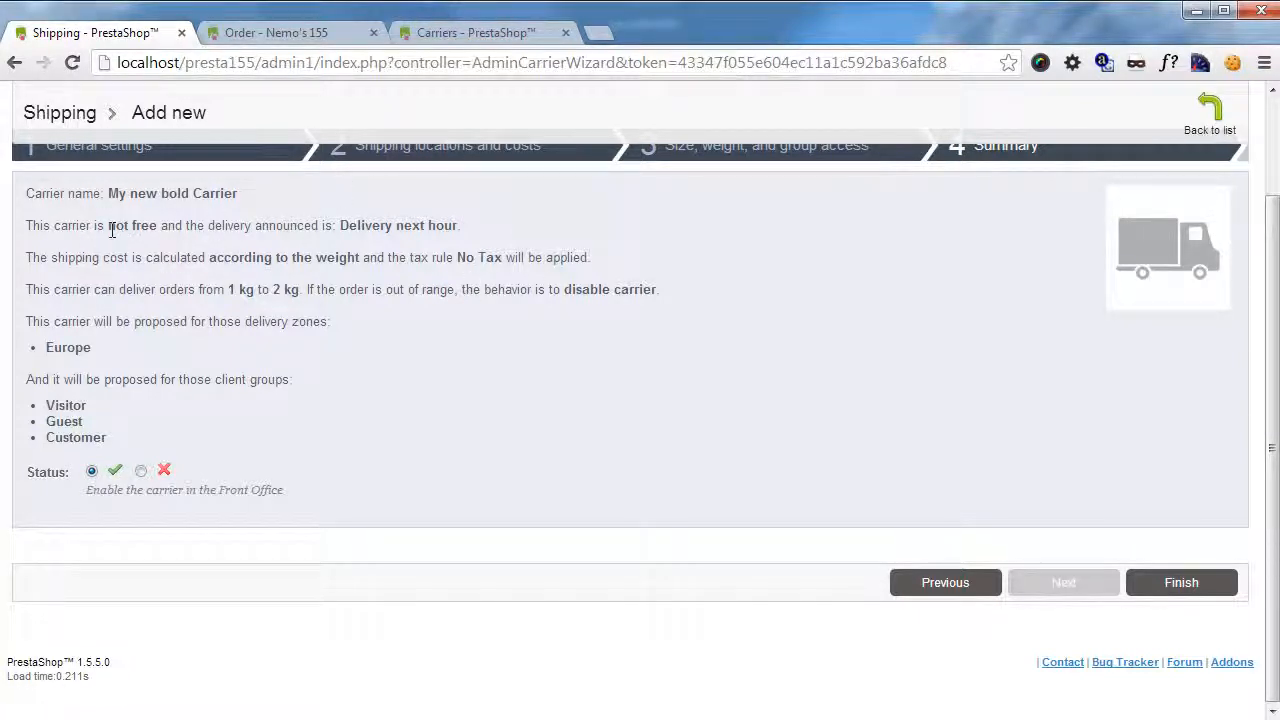
Review the carrier's pricing, delivery time, weight range and out-of-range behavior in the summary, then finish creating the enabled carrier.
drag(110, 229, 186, 210)
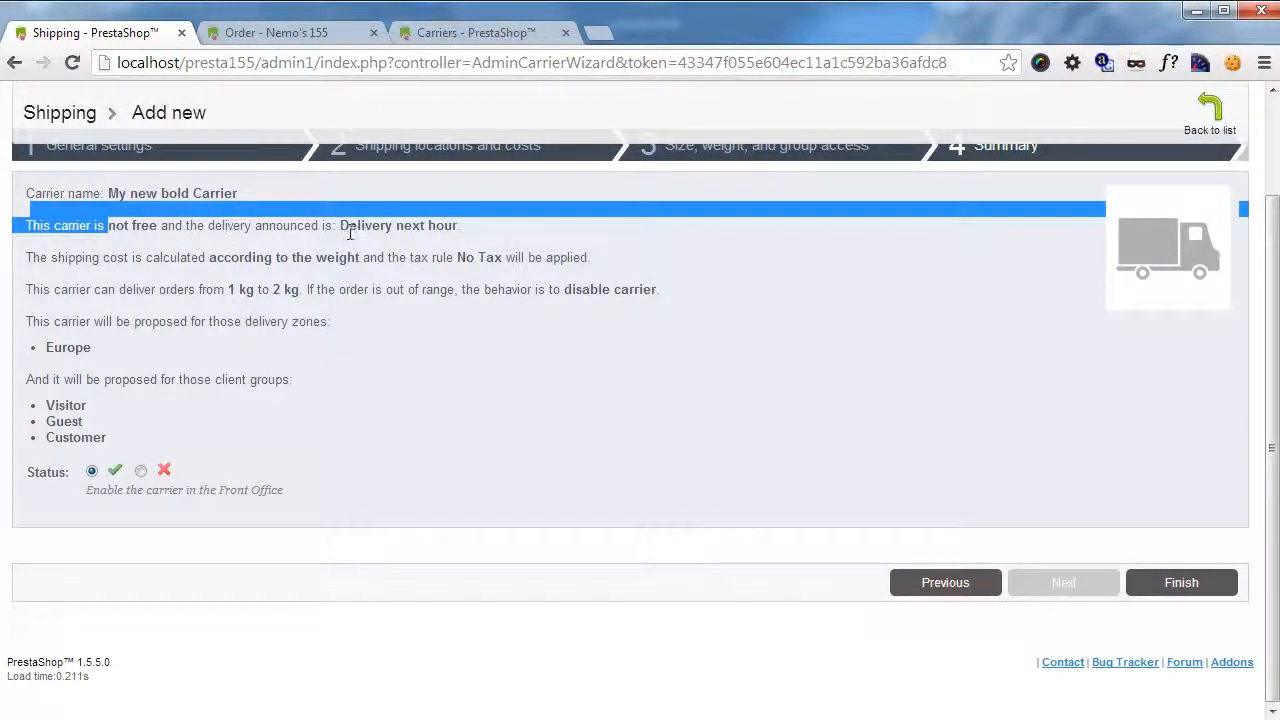
drag(340, 225, 441, 224)
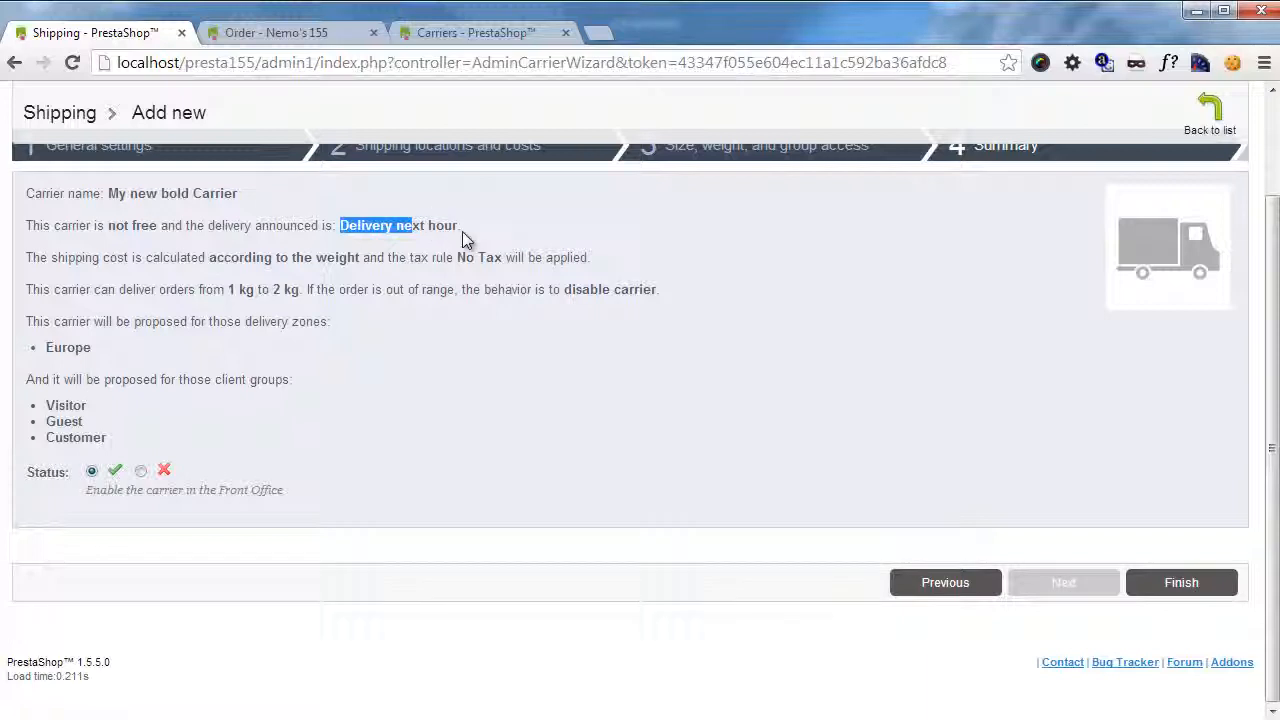
drag(104, 265, 523, 309)
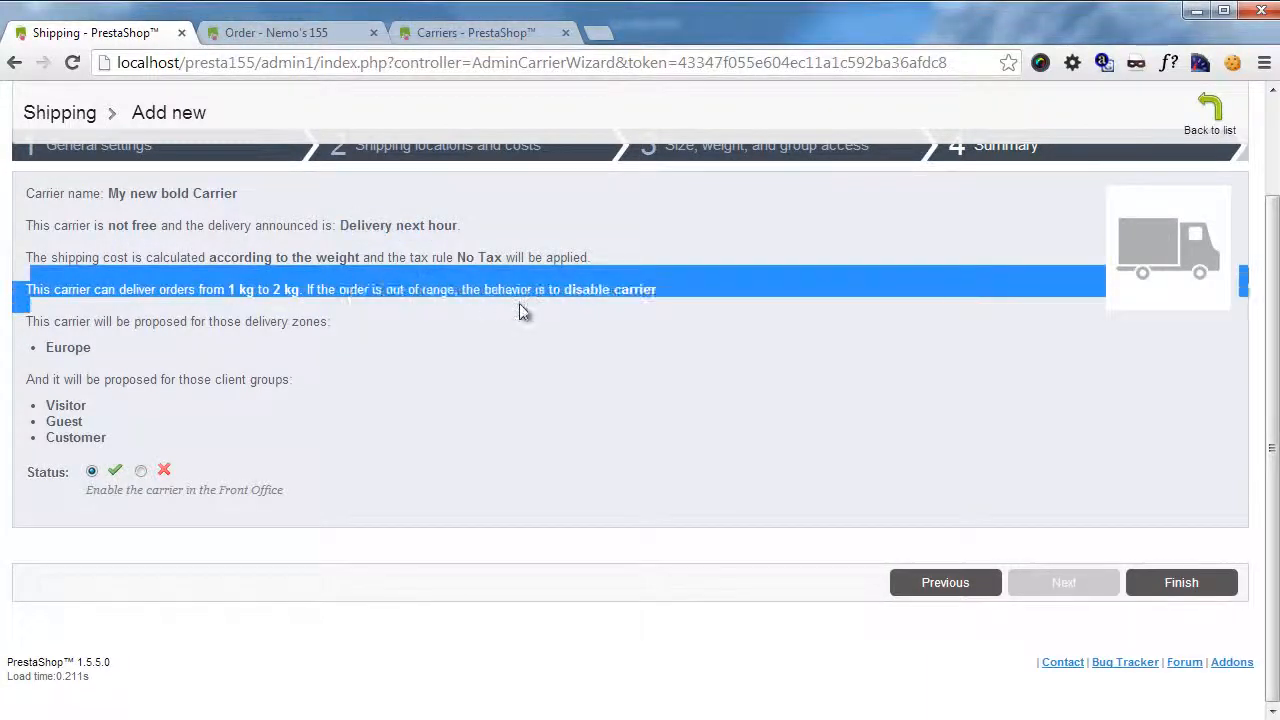
click(406, 280)
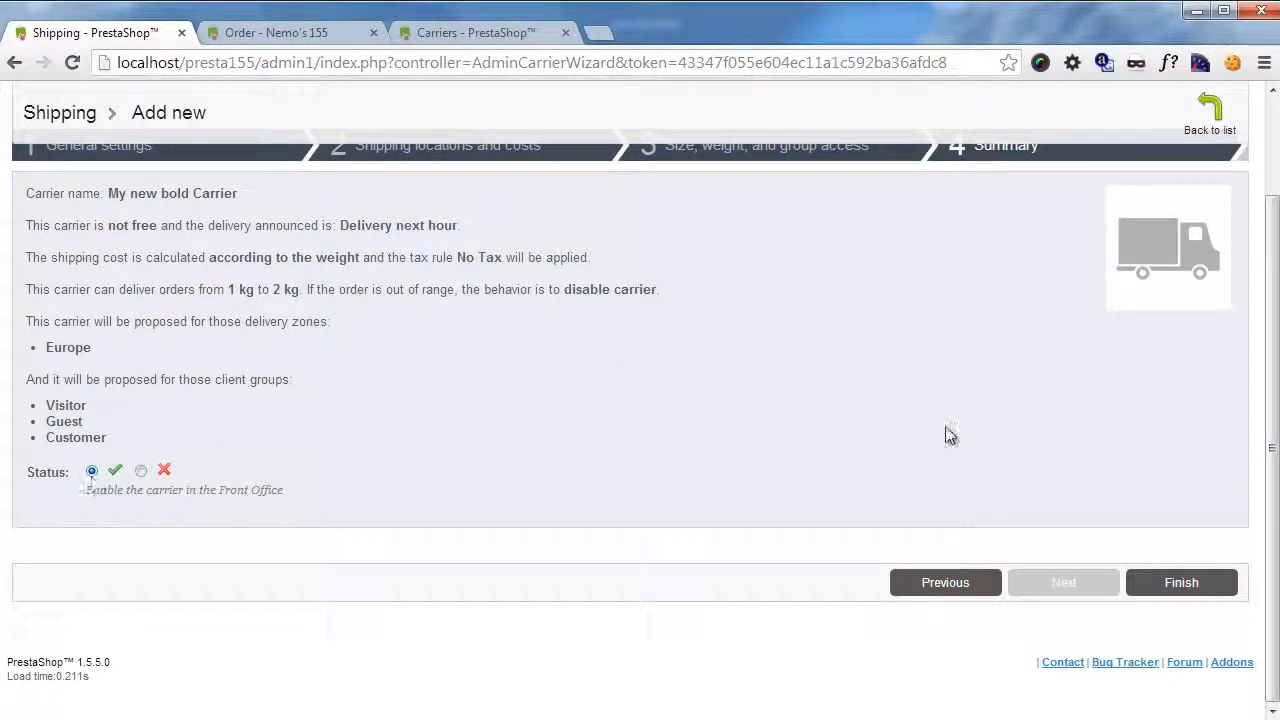
click(1165, 590)
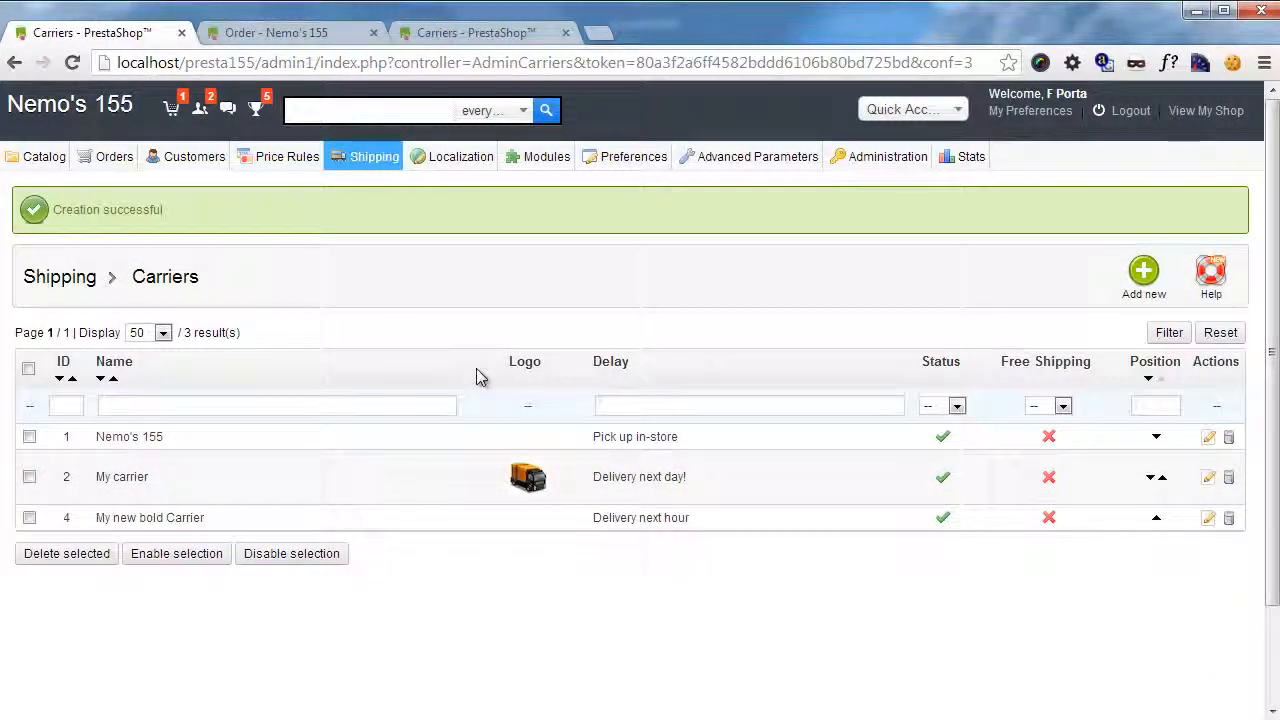
Reload the storefront order page to check the delivery methods offered for the new carrier.
click(283, 33)
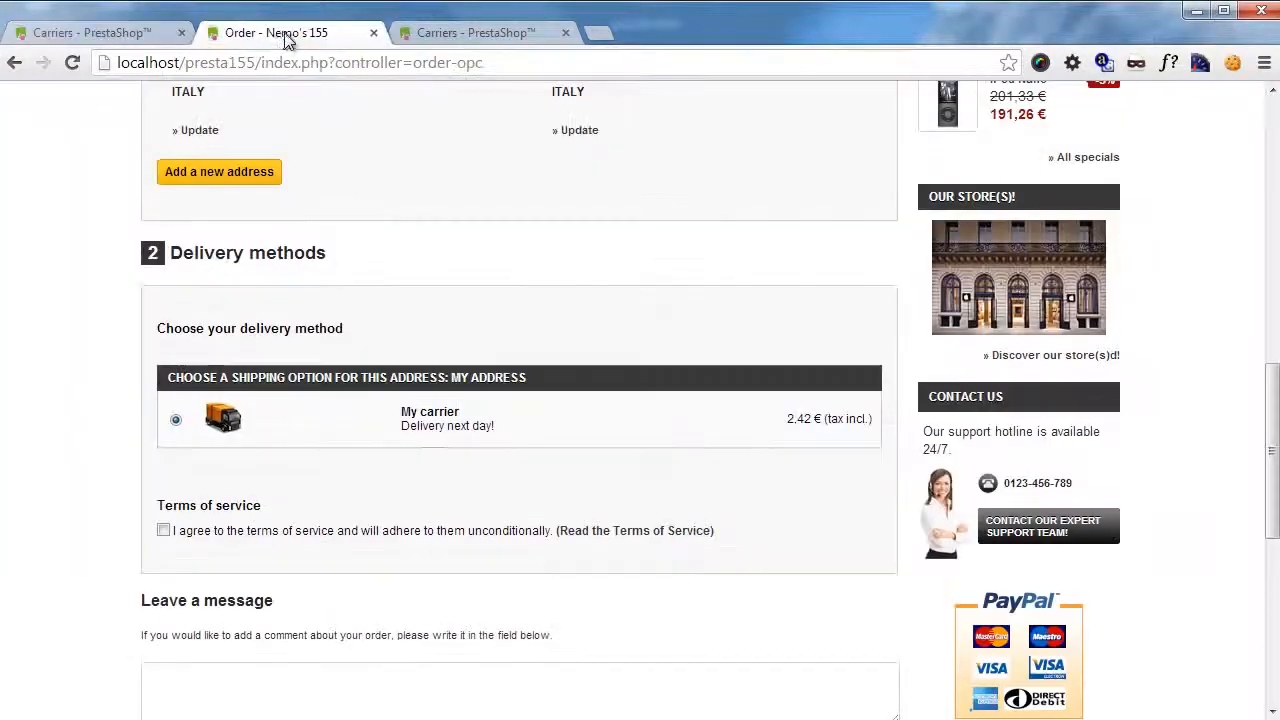
key(F5)
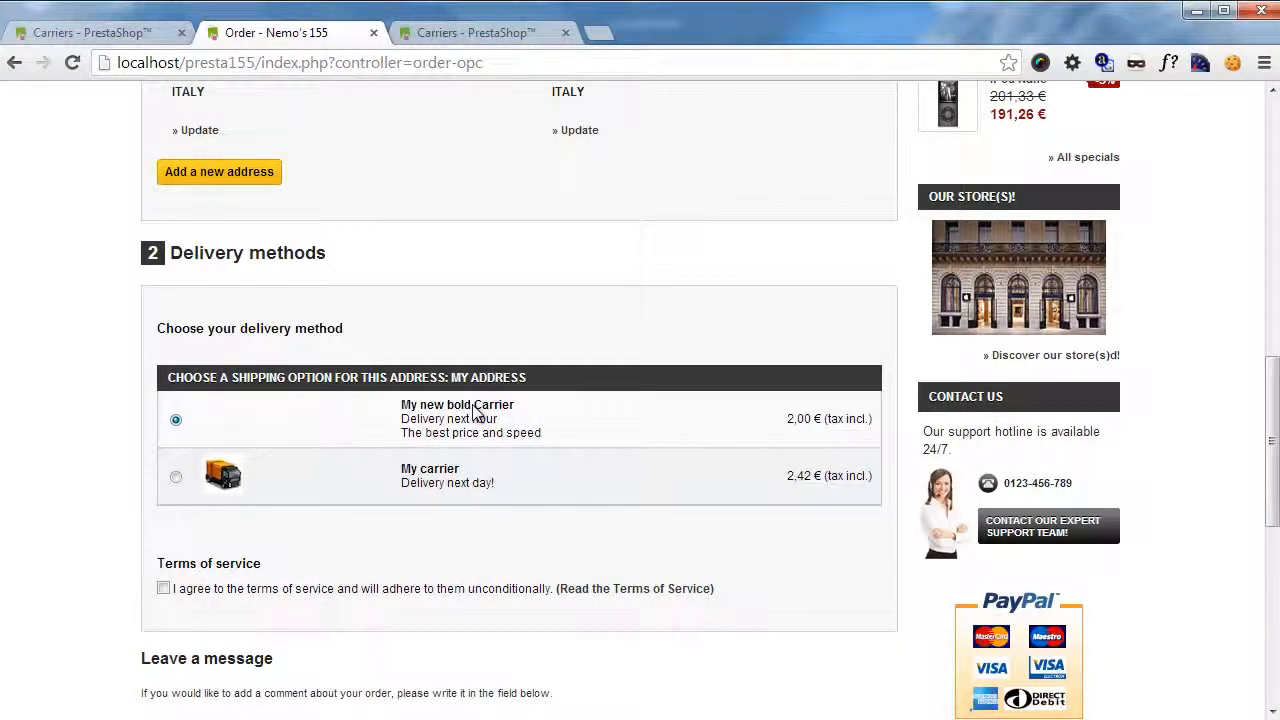
View the shipping price ranges in the Presta154 back office for comparison, then return to the Nemo's 155 carriers list.
click(495, 37)
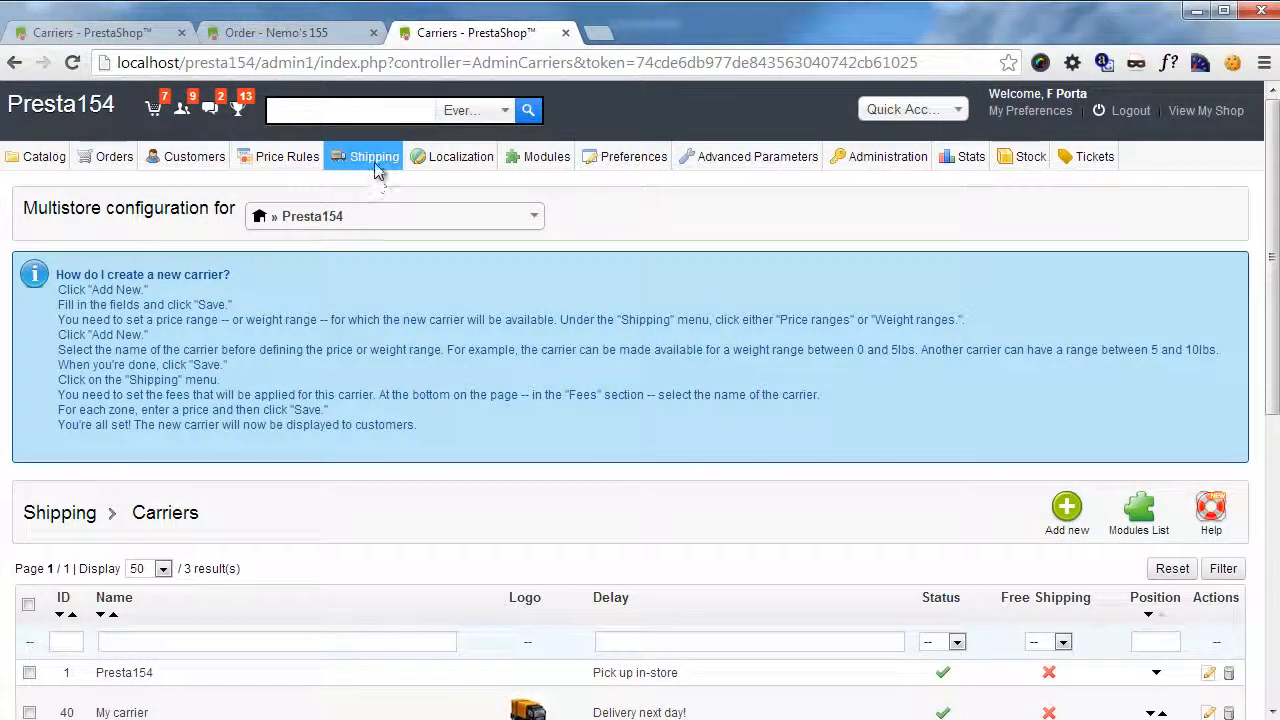
mouse_move(372, 166)
click(372, 240)
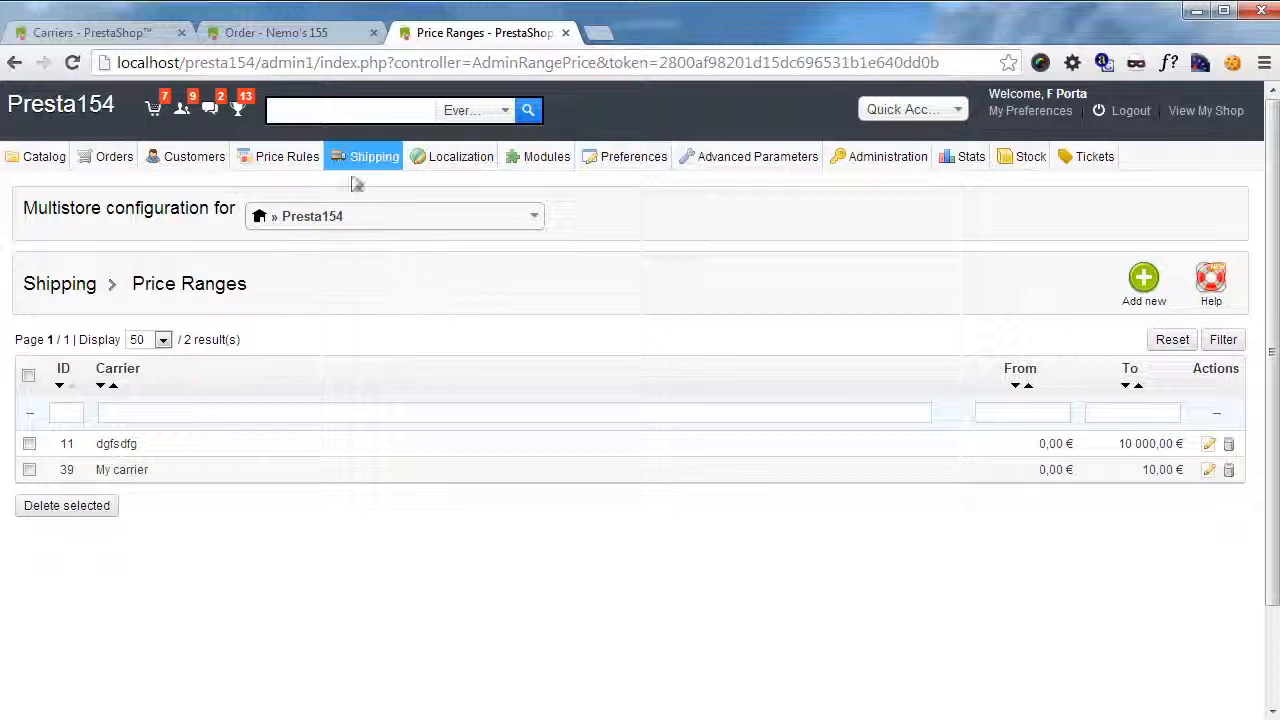
click(147, 35)
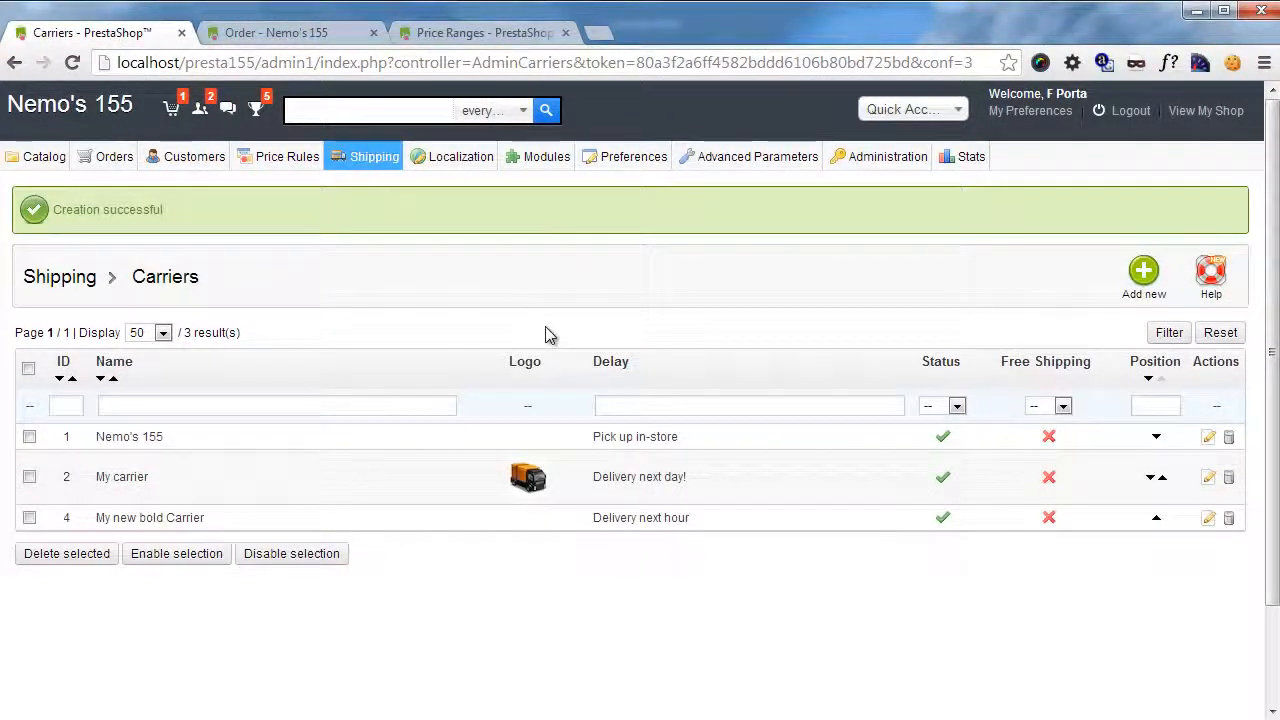